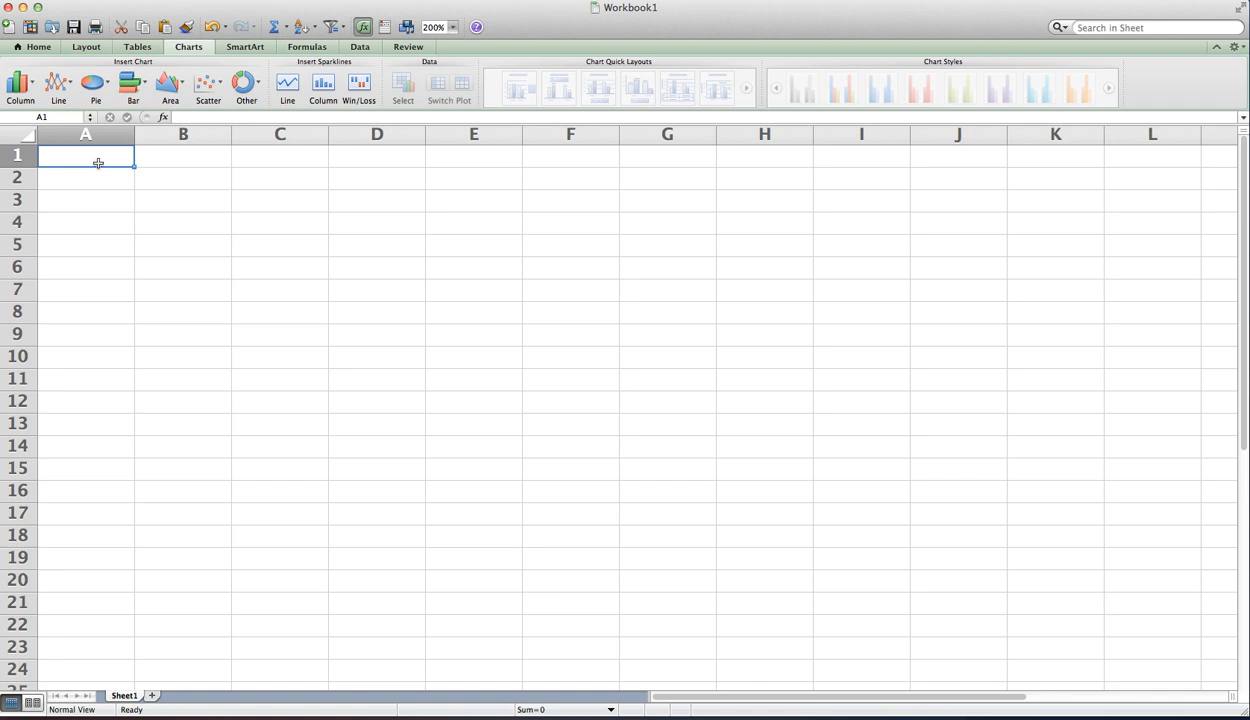
Enter the headers n in A1 and P in B1, and put the starting value 0 in A2
type("n")
left_click(187, 161)
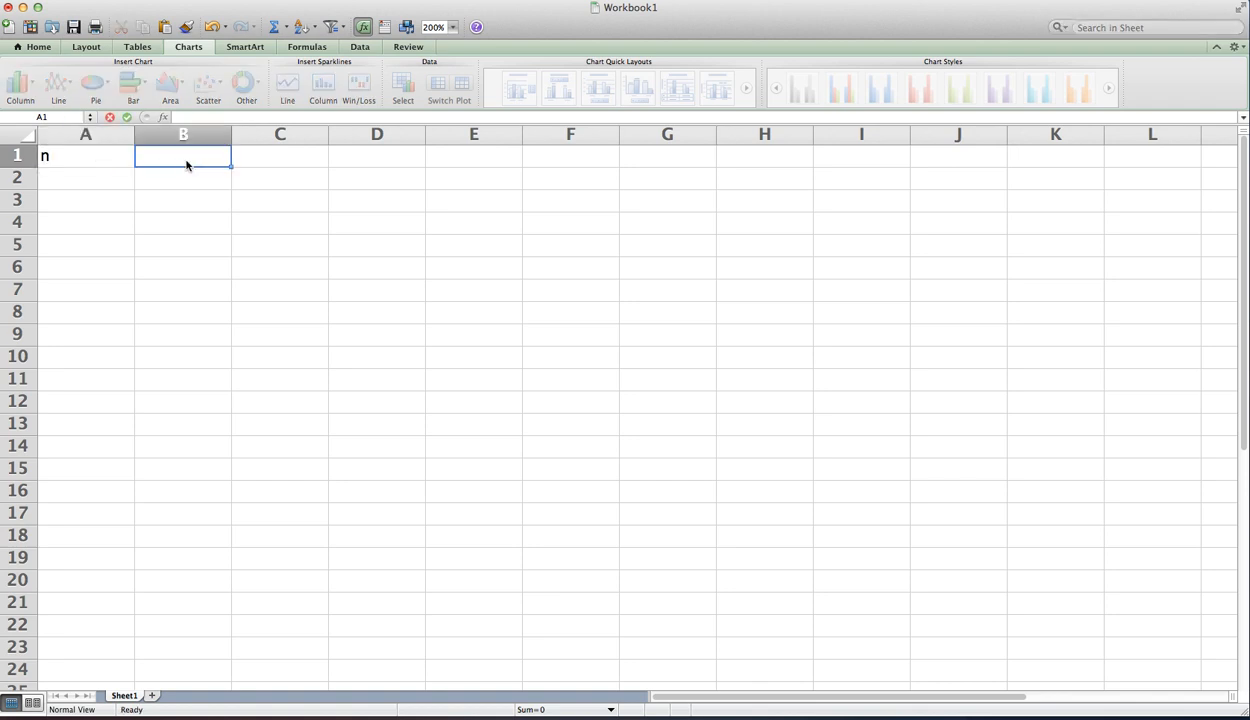
type("P")
left_click(110, 182)
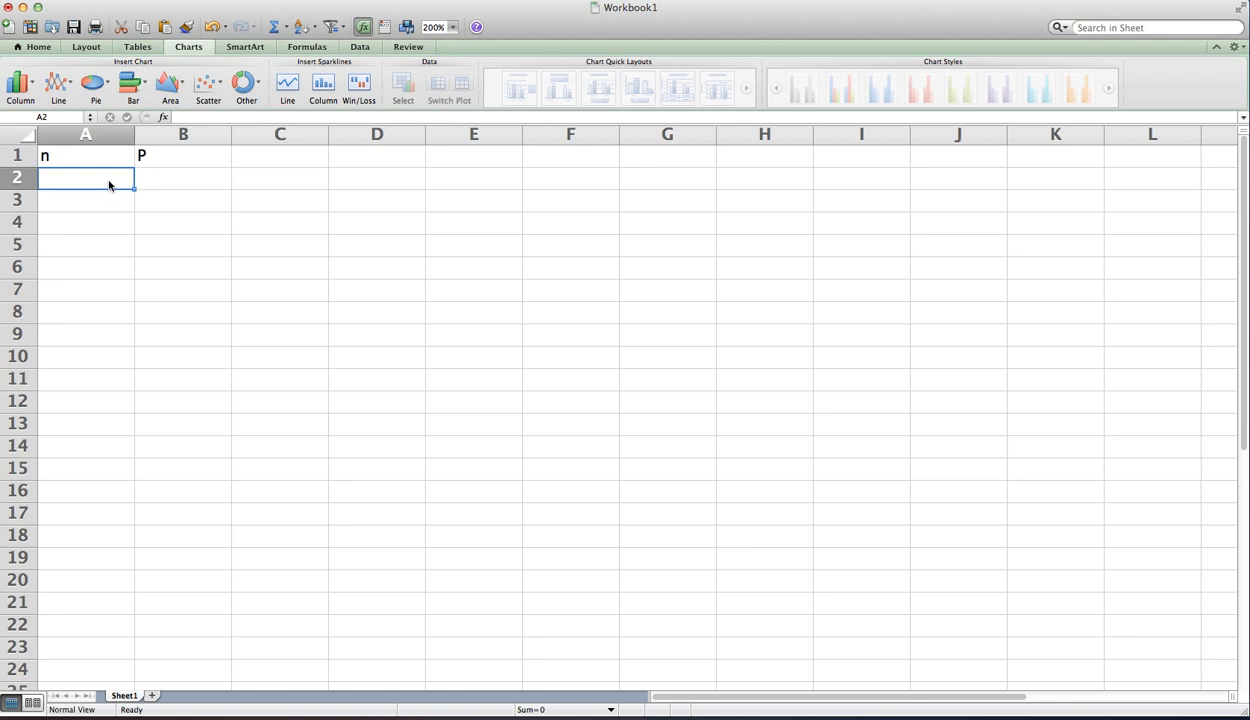
type("0")
left_click(103, 201)
double_click(103, 202)
type("1")
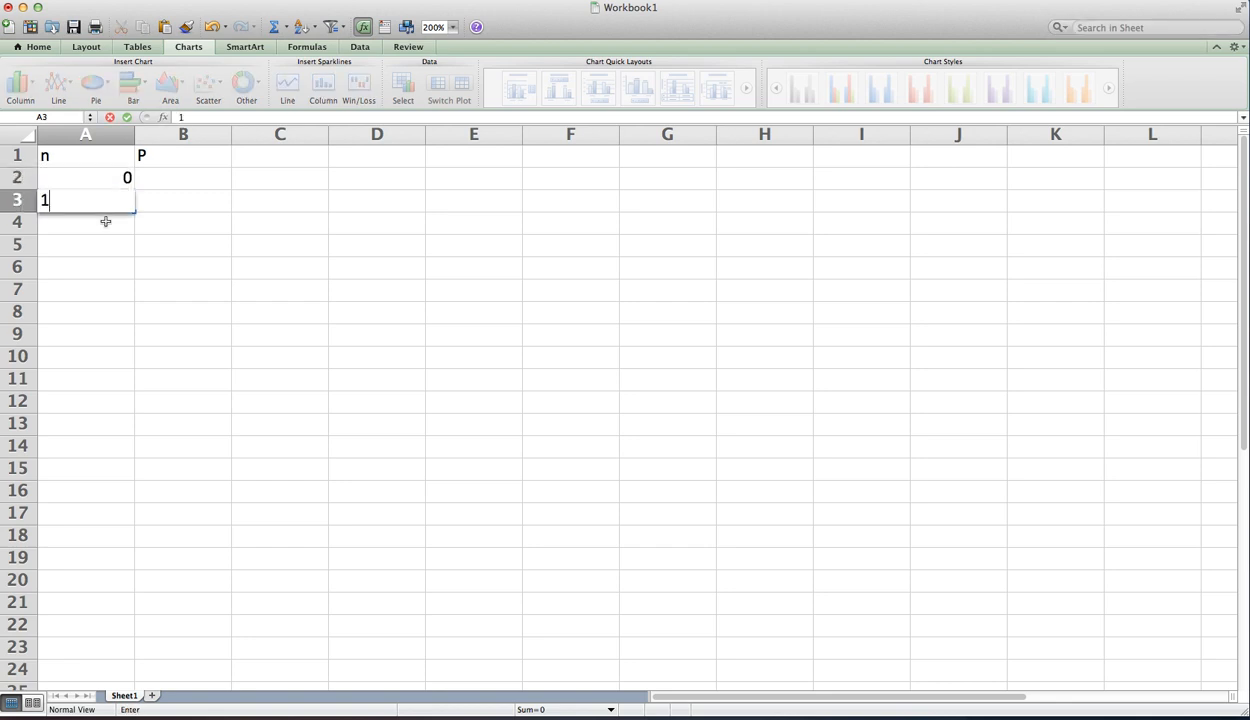
left_click(105, 222)
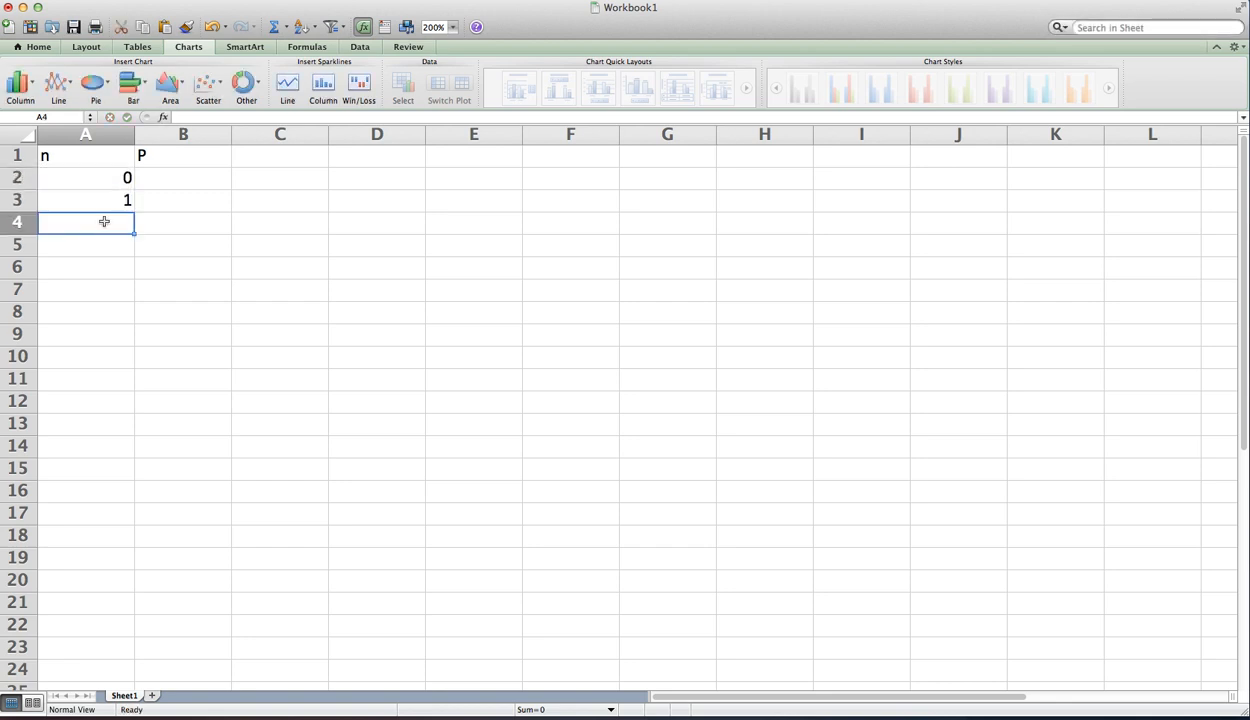
type("2")
left_click(103, 243)
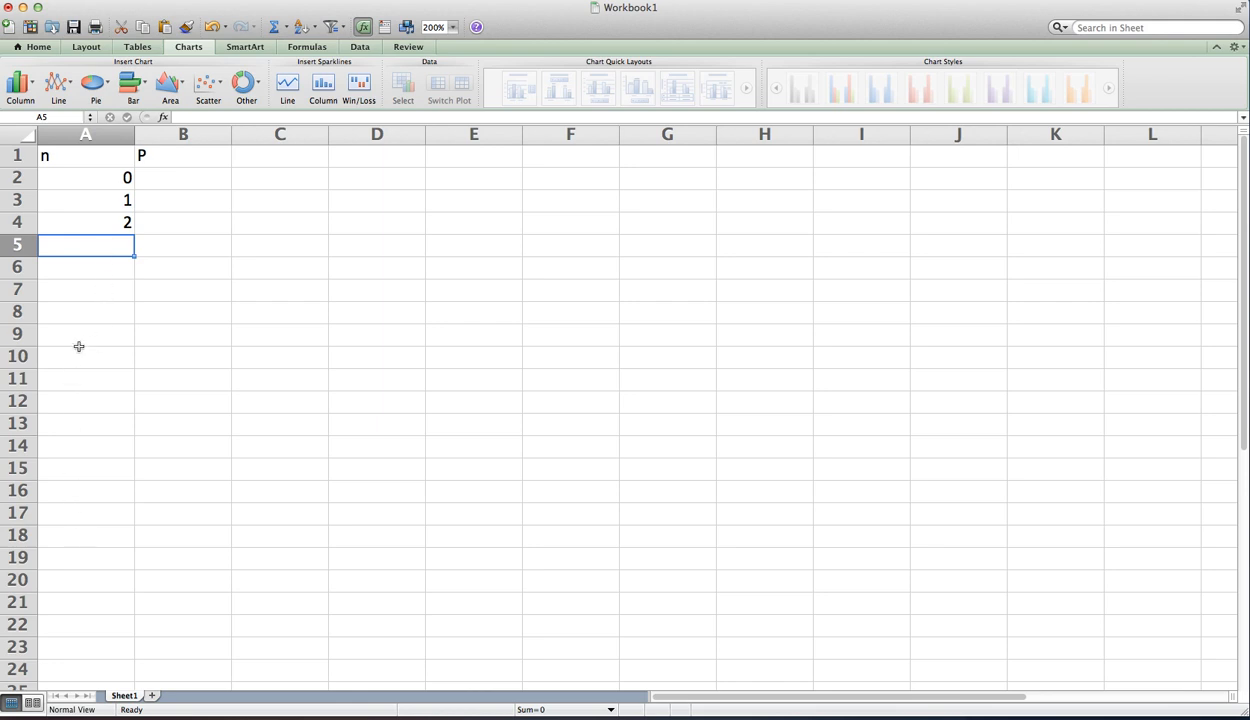
left_click(114, 200)
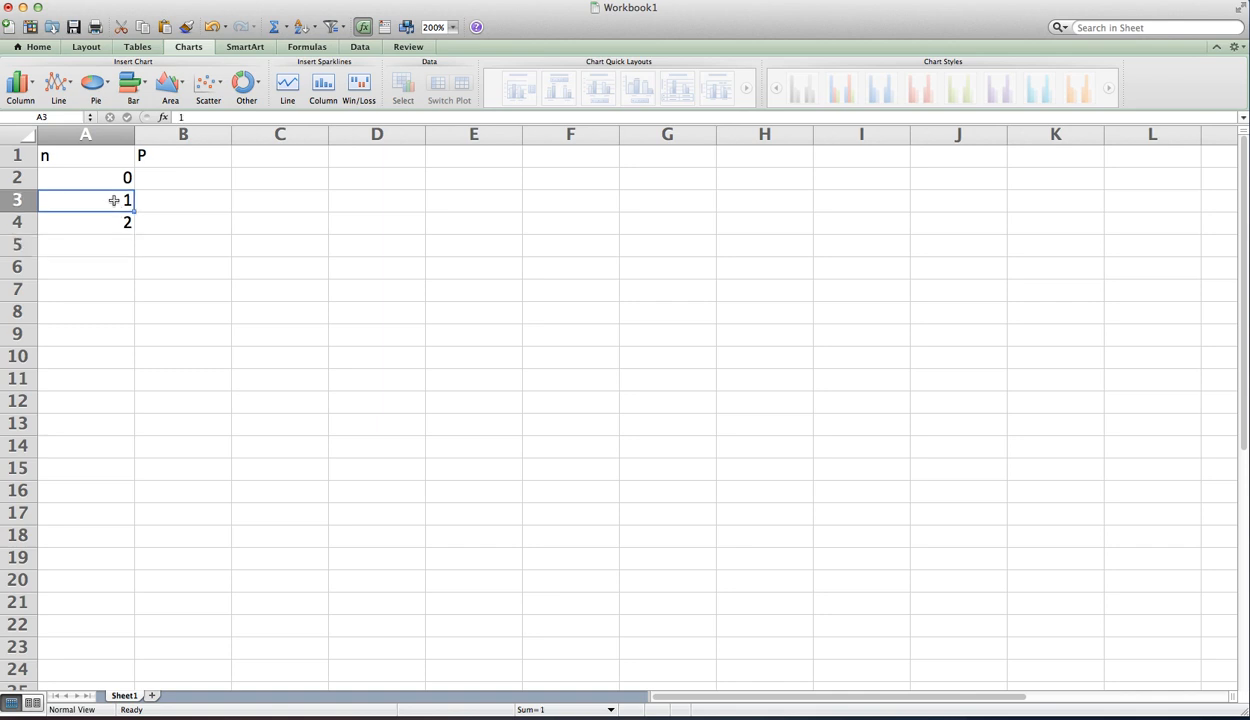
key("BackSpace")
left_click(114, 222)
key("BackSpace")
Enter the formula =A2+2 in A3 and fill it down through A16
left_click(114, 204)
type("=")
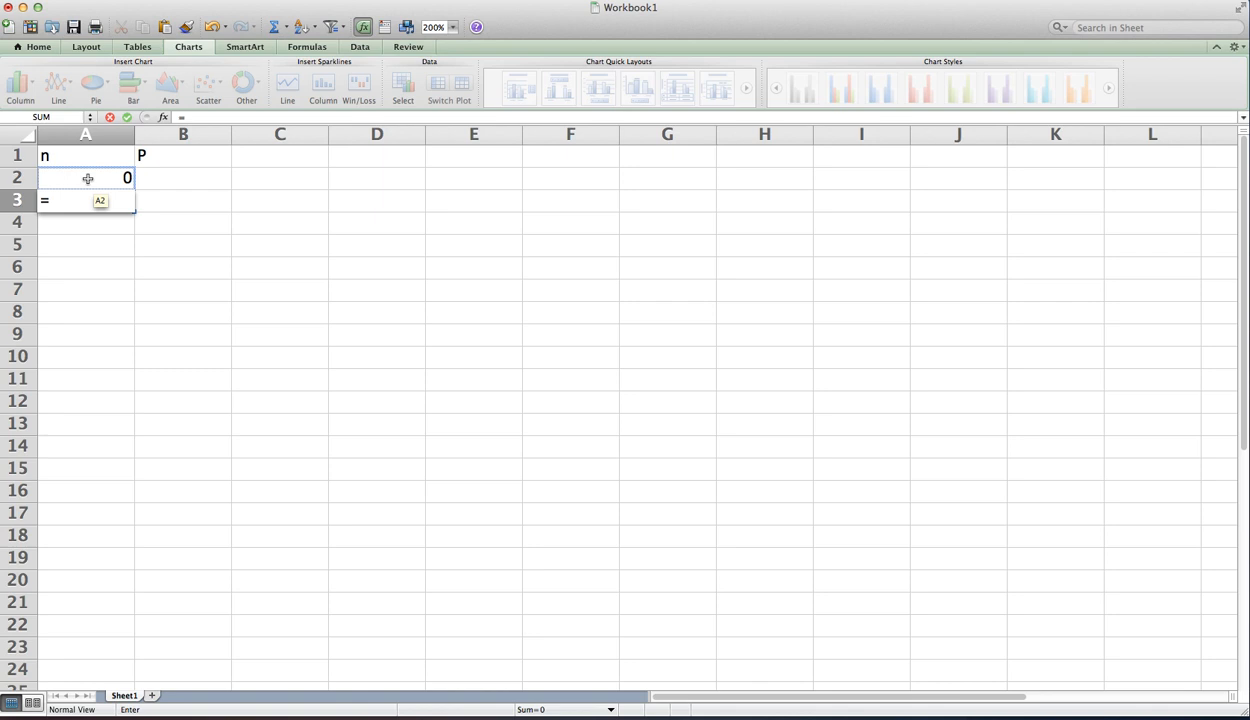
left_click(88, 178)
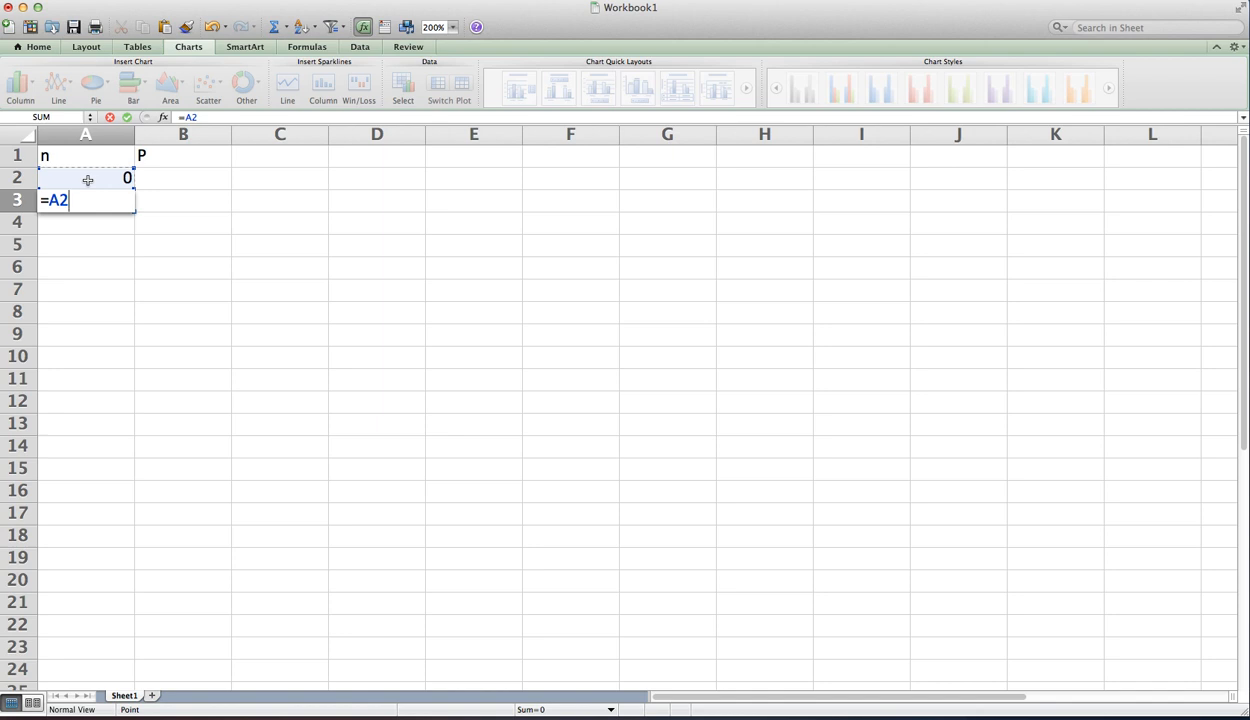
type("+")
key("BackSpace")
type("2")
key("Return")
left_click(124, 203)
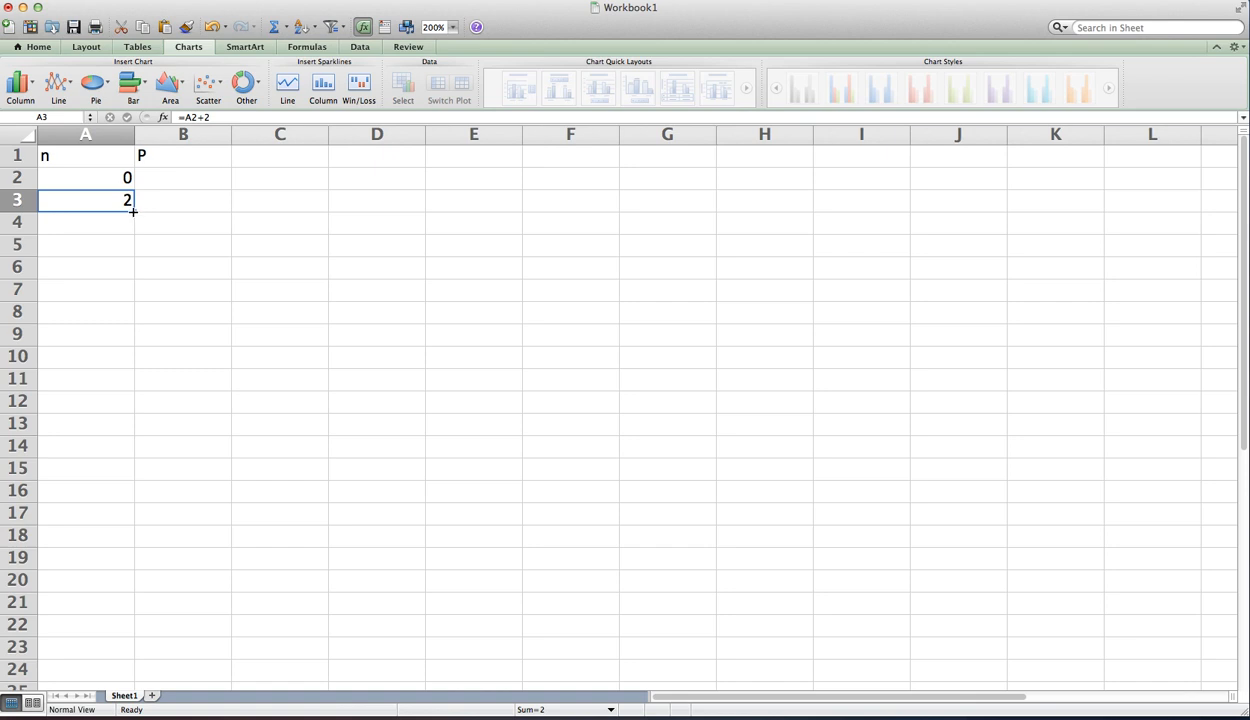
left_click_drag(133, 211, 113, 493)
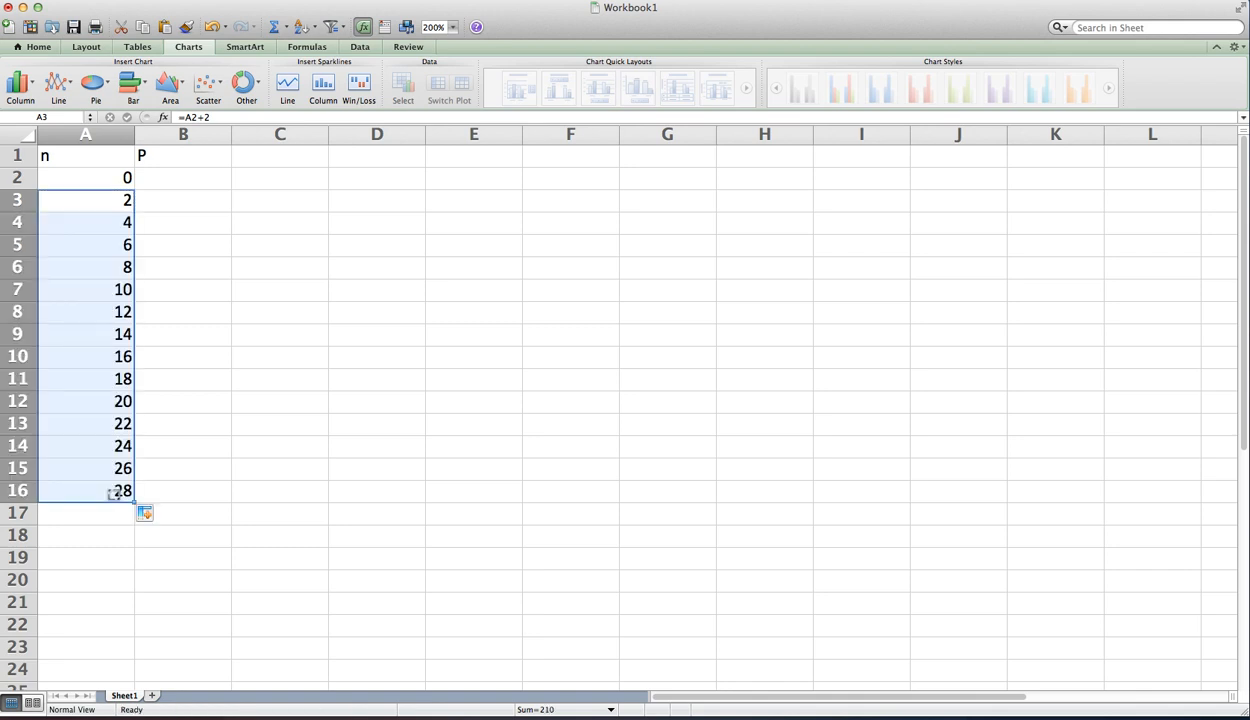
Clear the surplus n values in A13 through A16 so the series ends at 20
left_click(128, 423)
key("BackSpace")
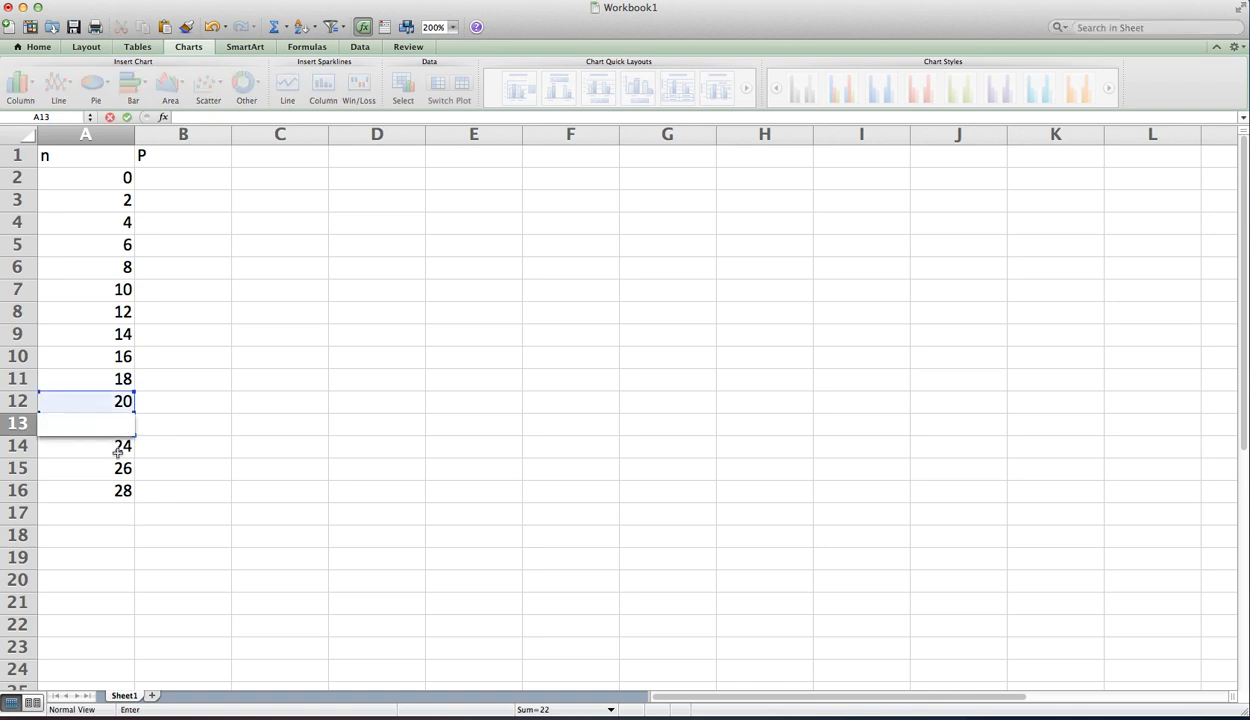
key("Return")
key("BackSpace")
key("Return")
key("BackSpace")
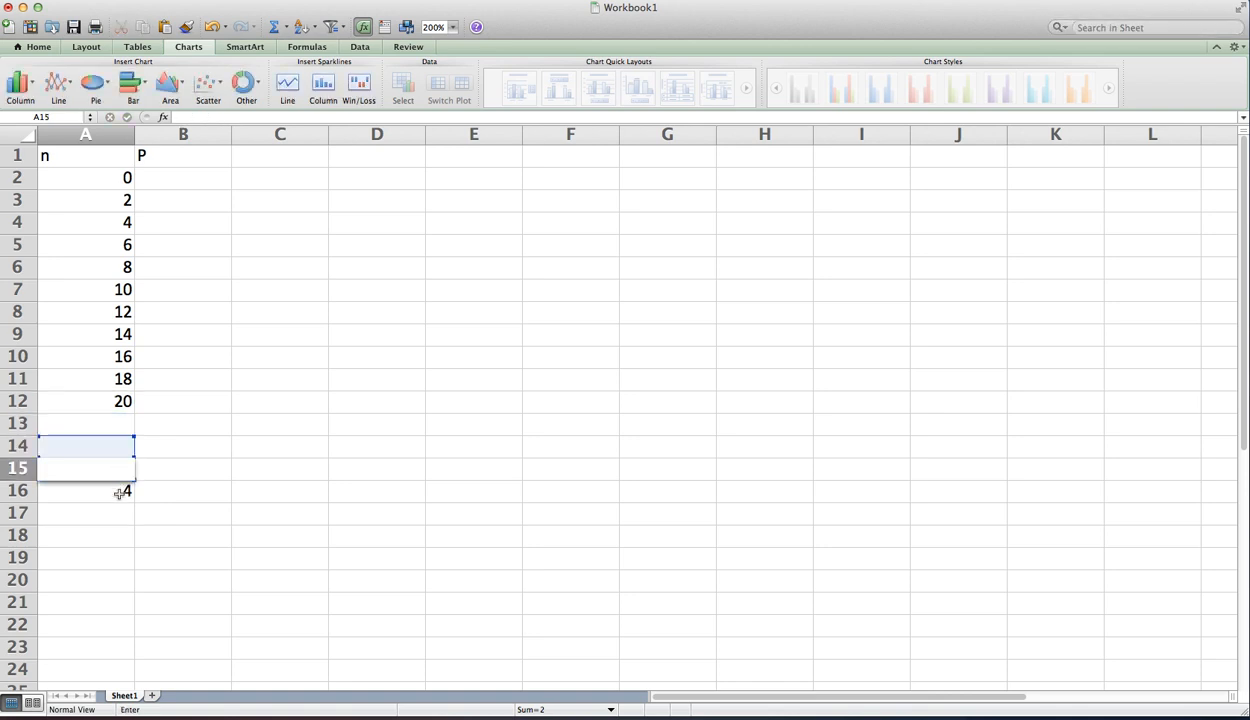
key("Return")
key("BackSpace")
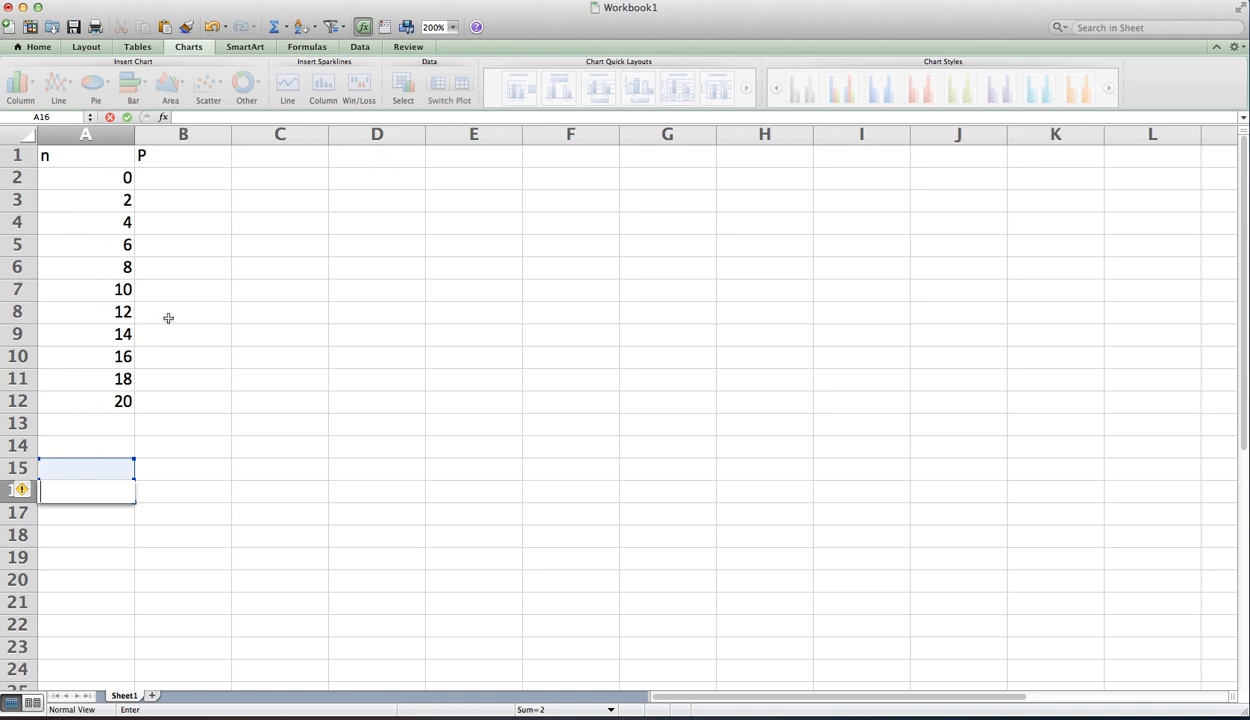
left_click(151, 180)
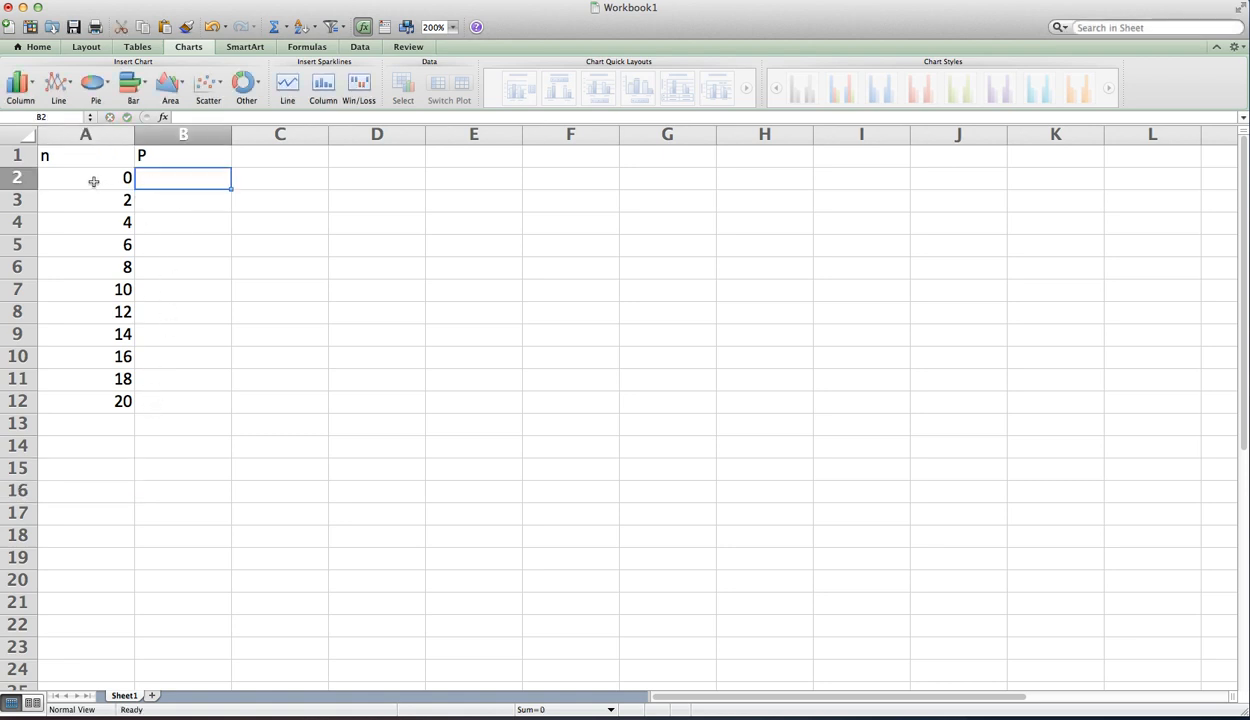
Switch to the Word document to read the profit function, and return to the Excel workbook
left_click(160, 294)
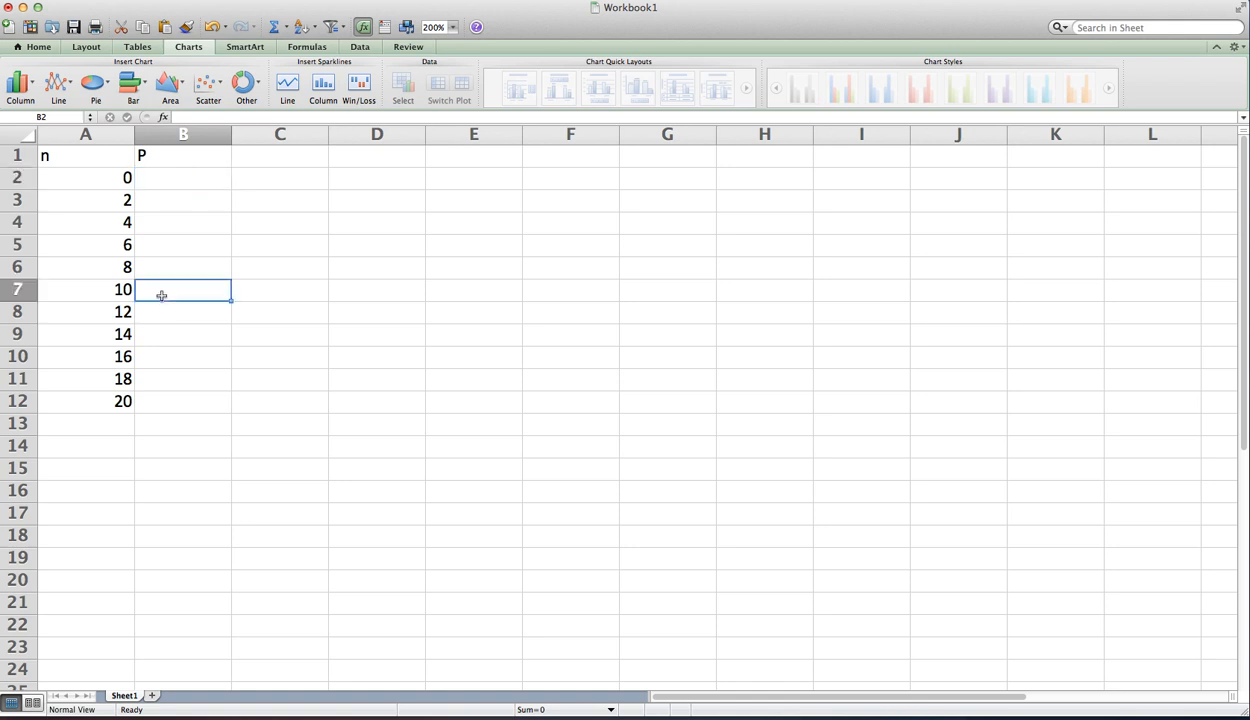
left_click(173, 407)
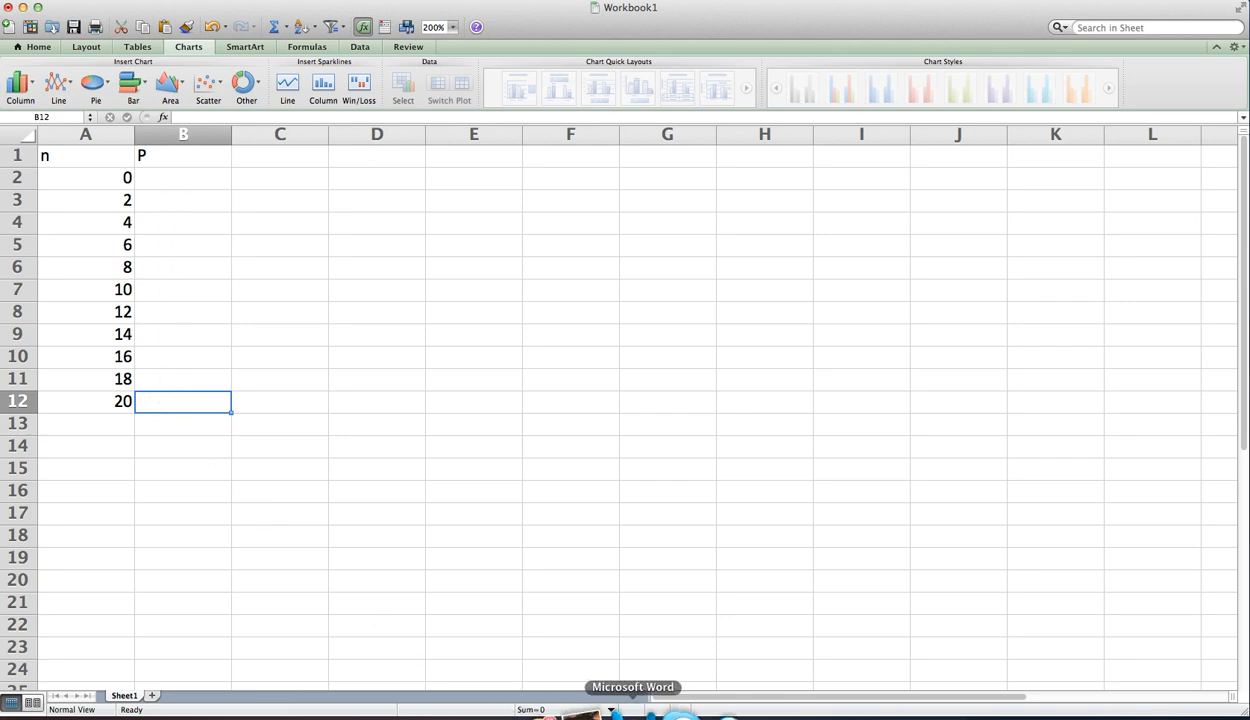
left_click(636, 708)
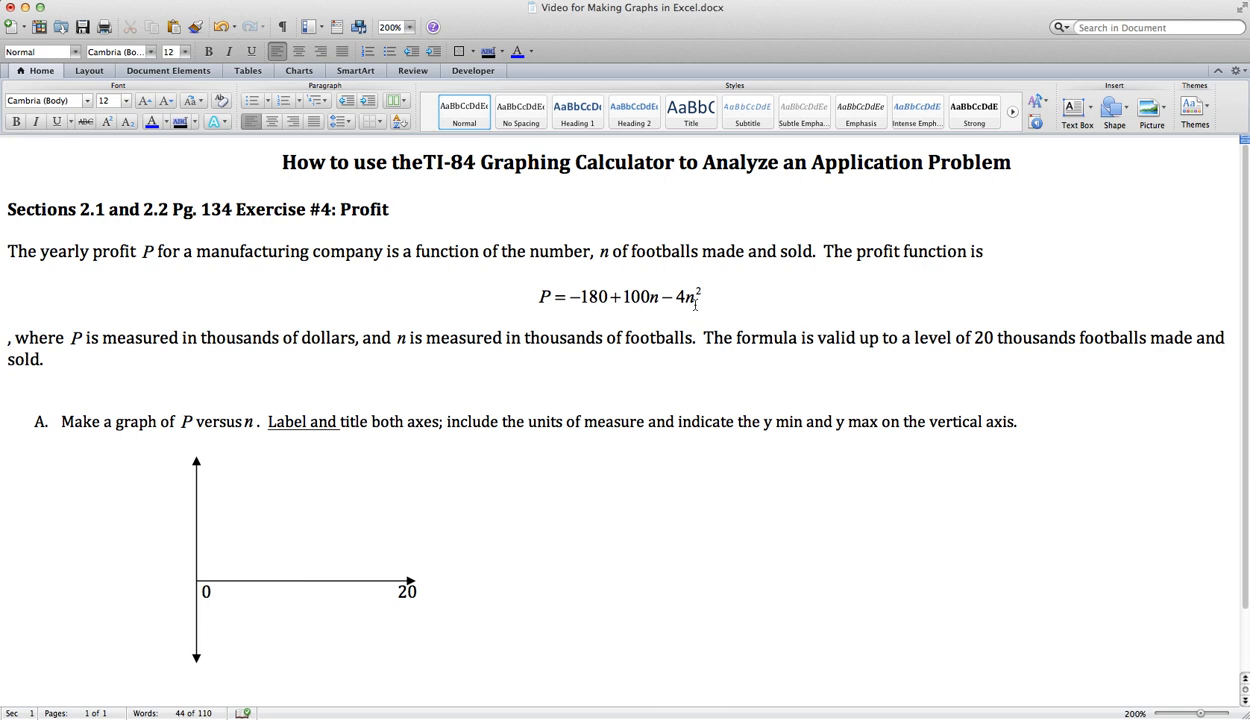
left_click(723, 712)
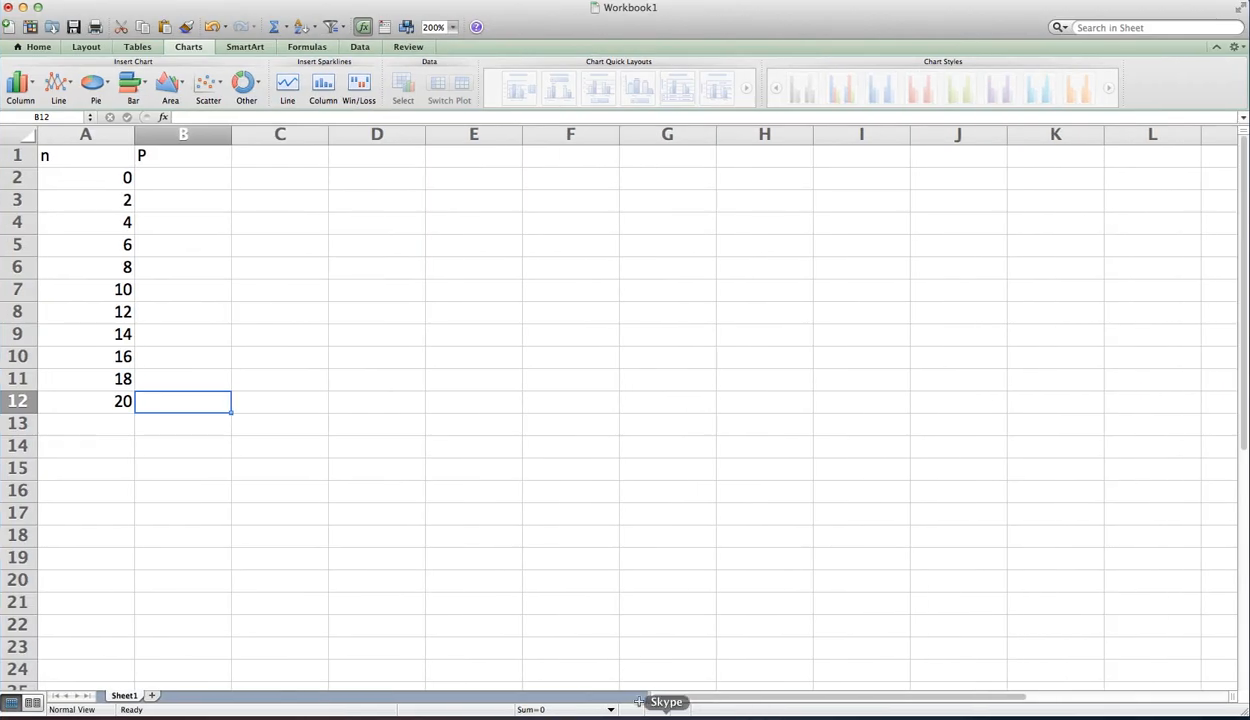
Enter the profit formula =-180+100*A2-4*A2^2 in B2
left_click(168, 177)
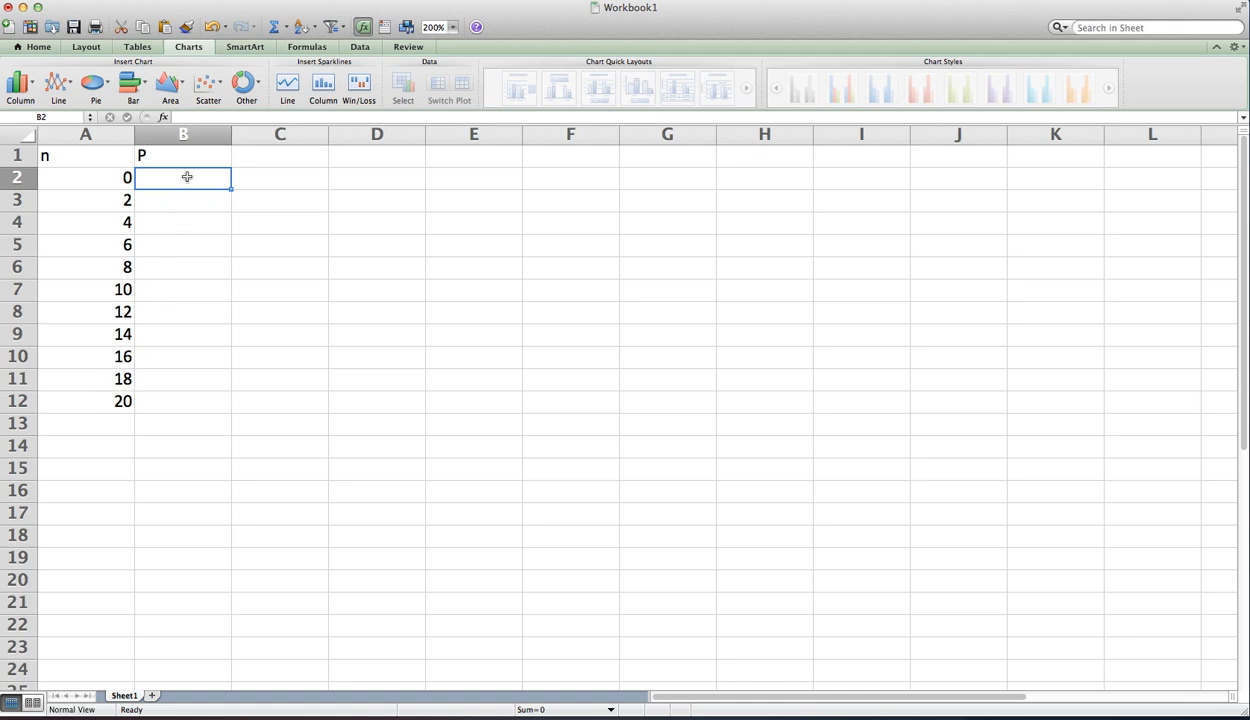
type("=")
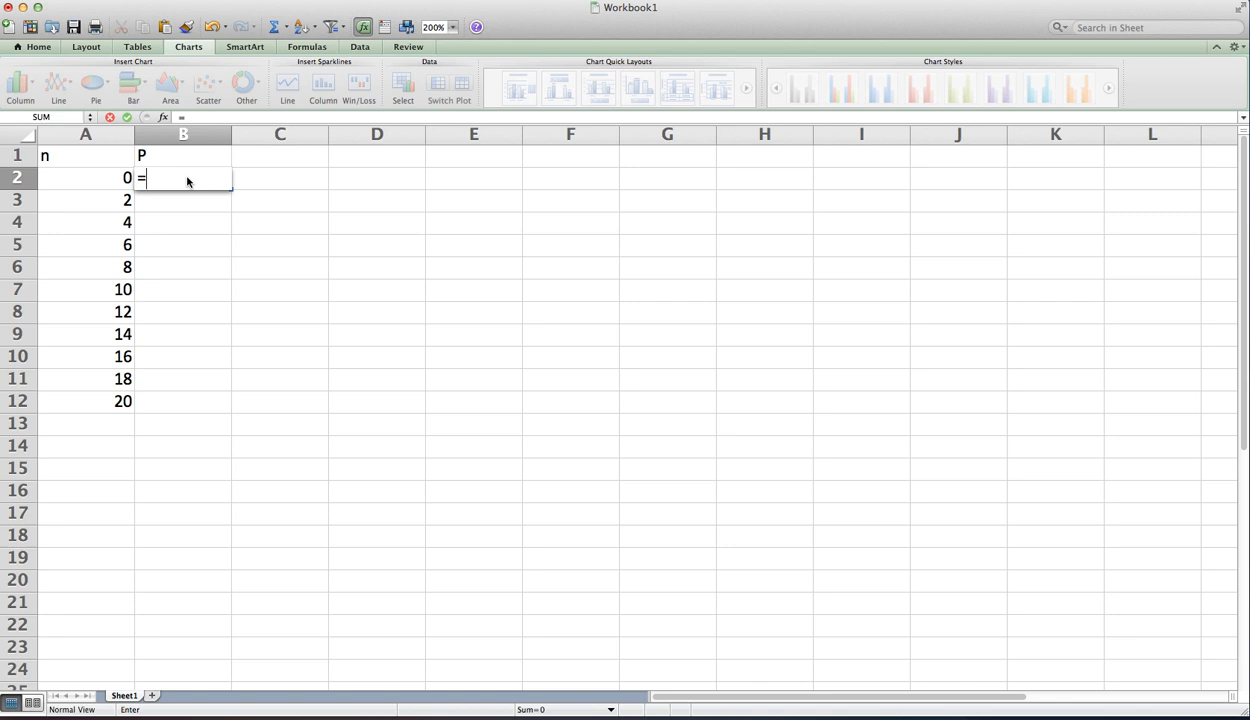
type("180+100")
type("*n")
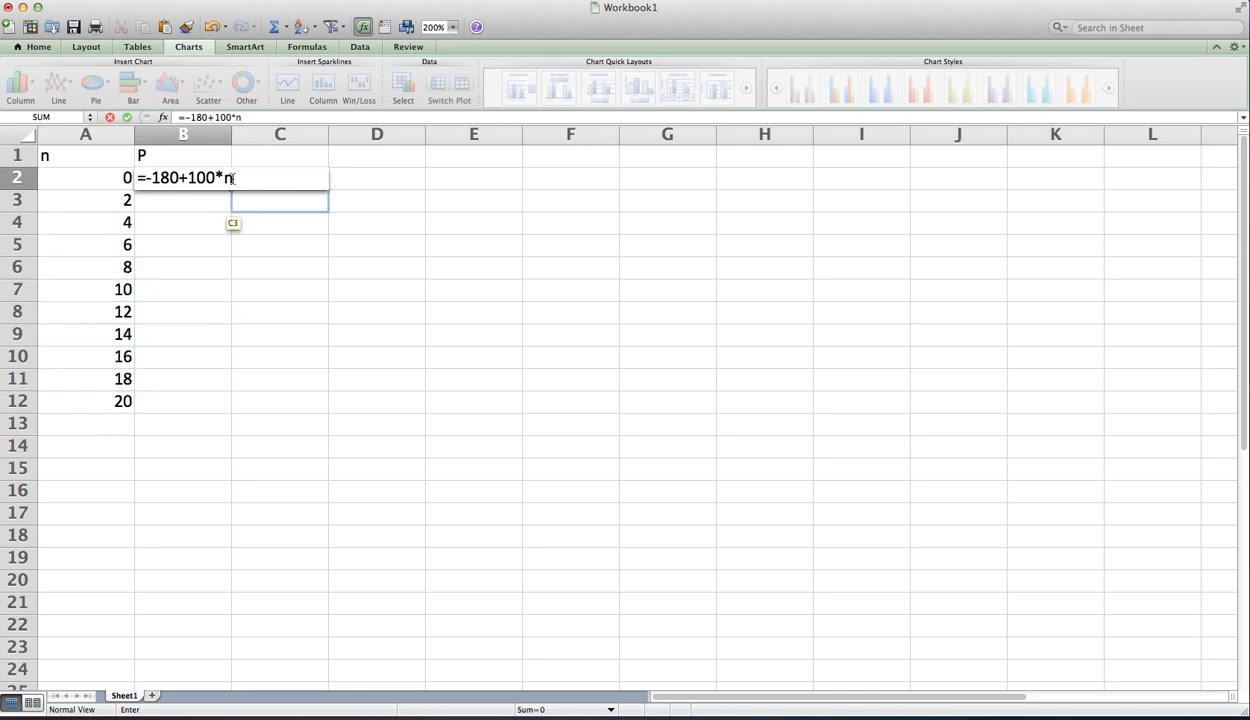
key("BackSpace")
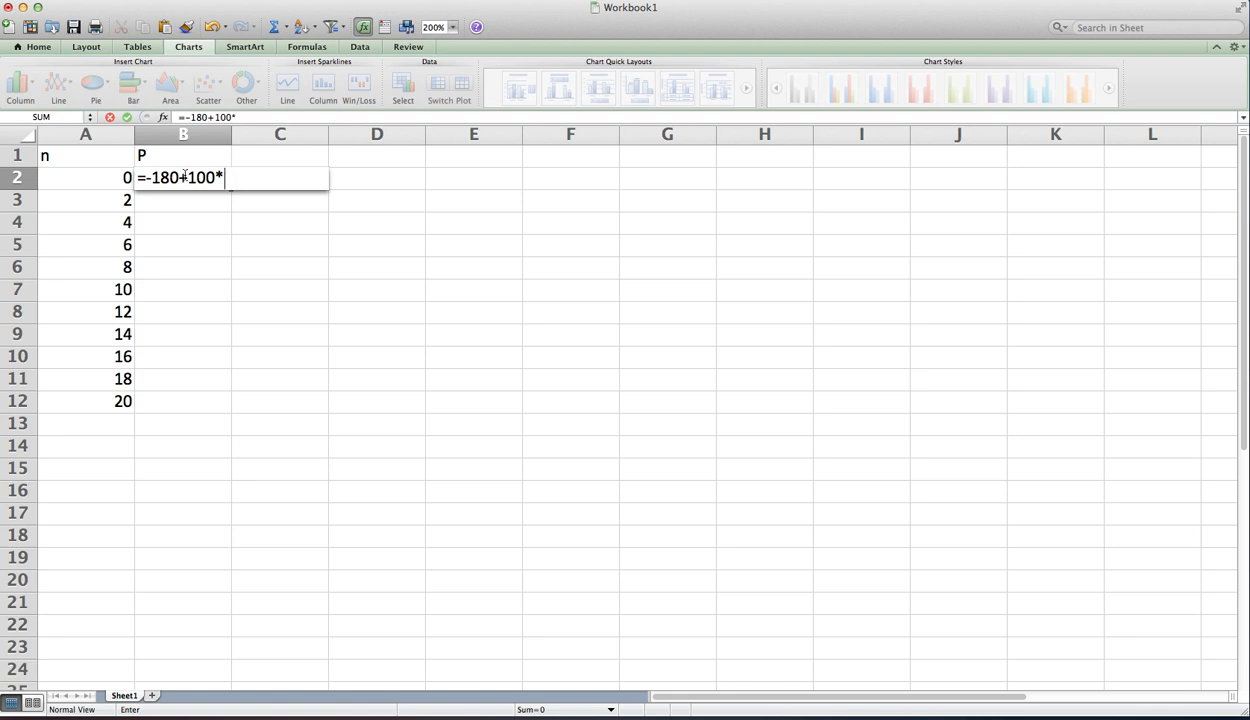
left_click(97, 178)
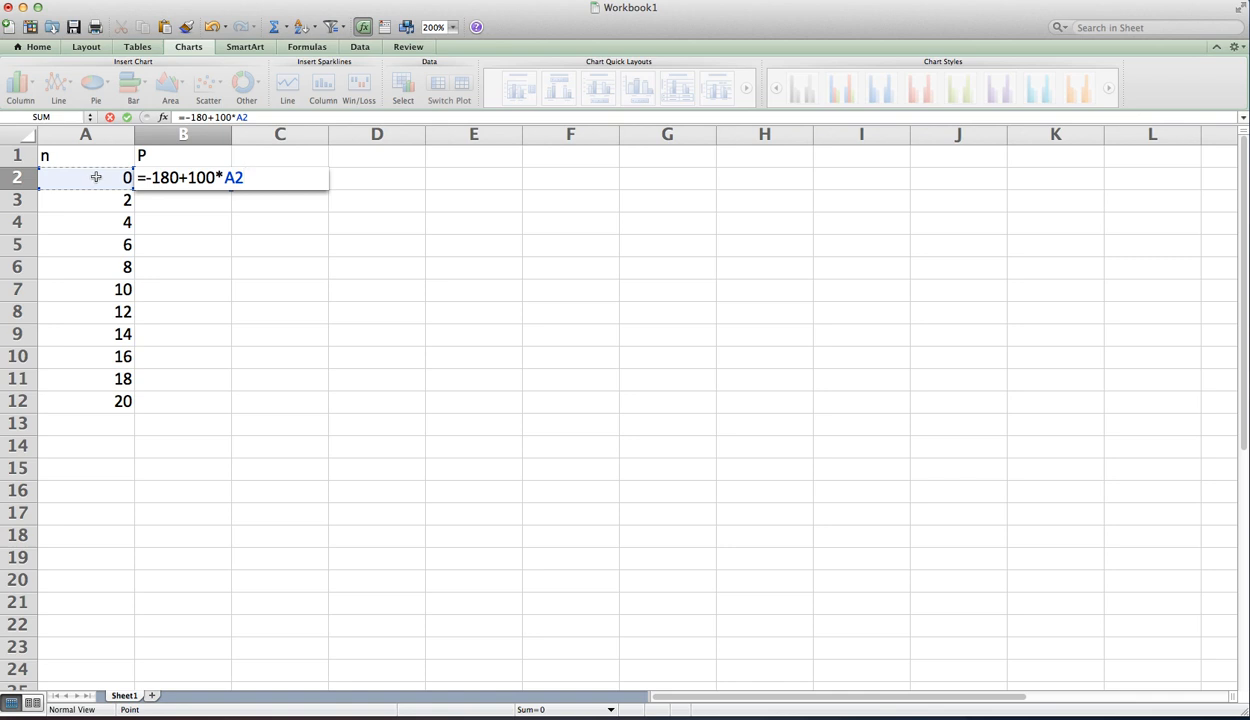
type("-4")
type("*n")
key("BackSpace")
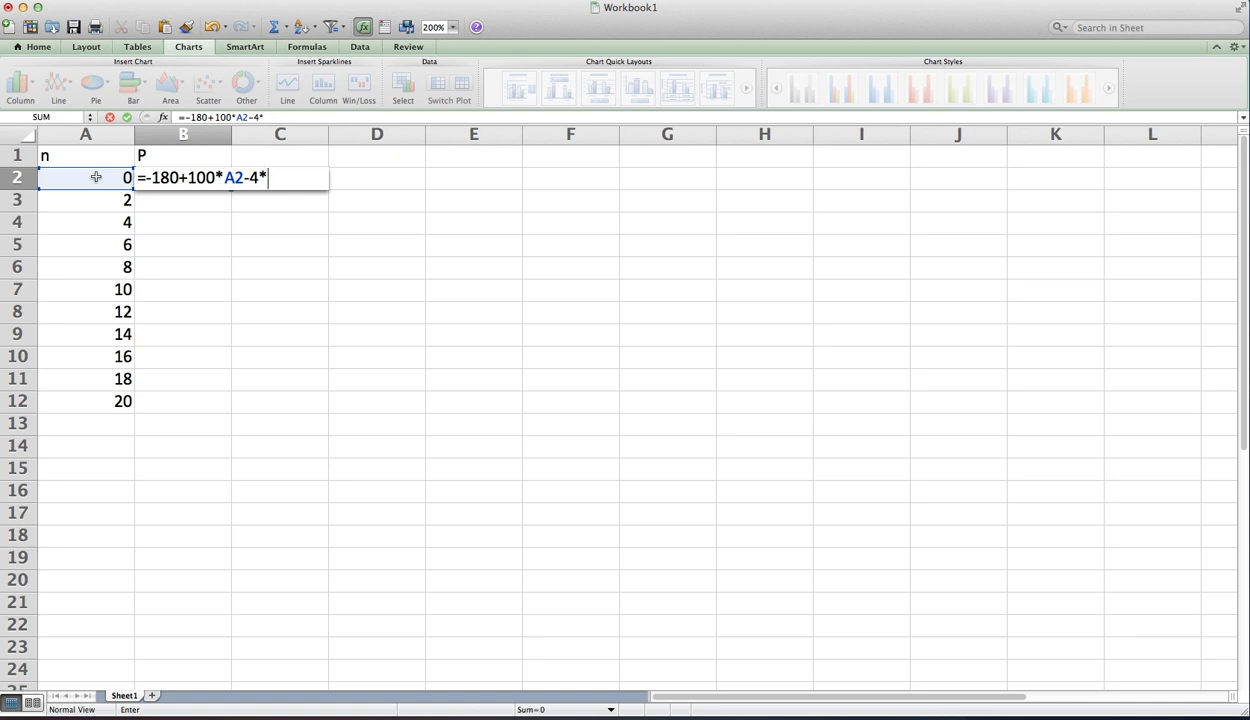
left_click(91, 177)
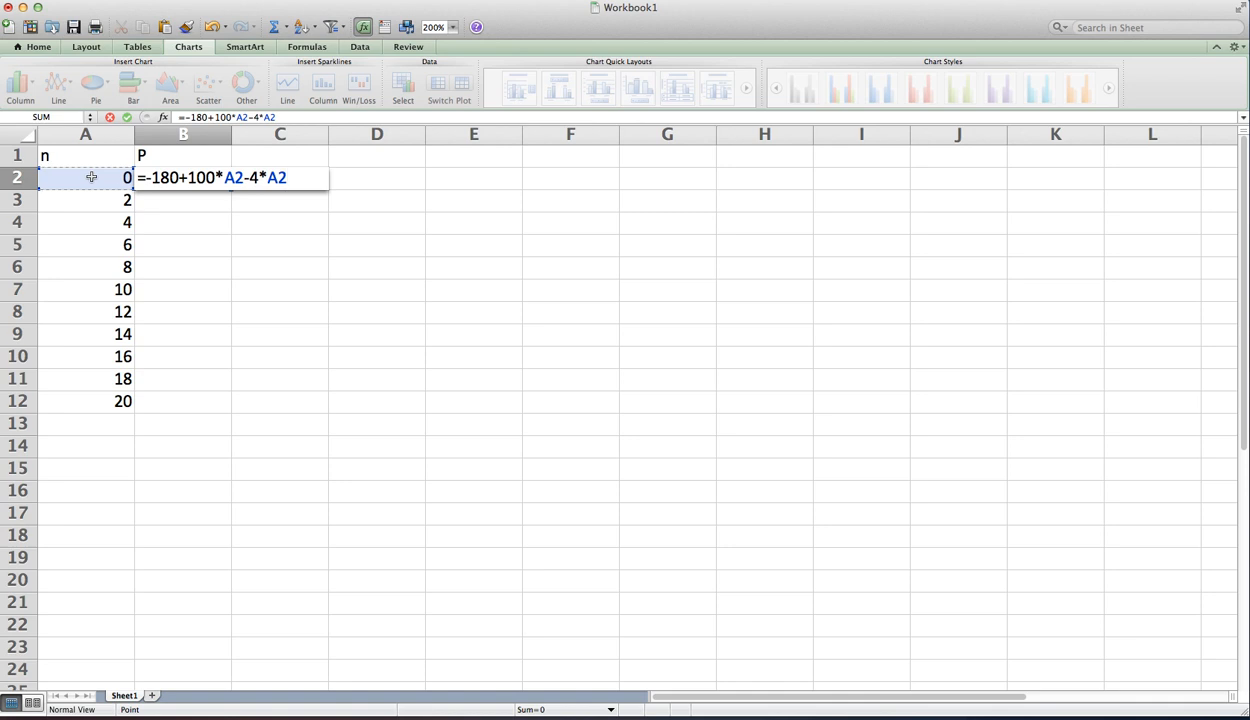
type("^2")
key("Return")
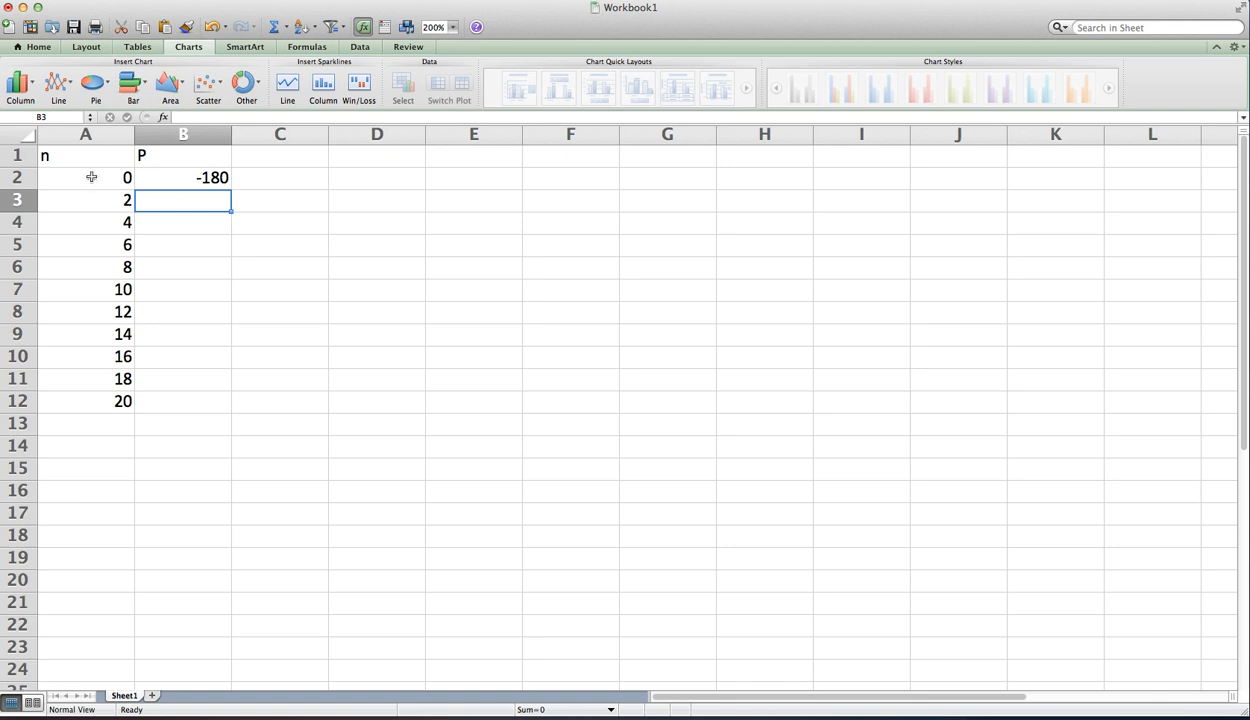
Fill the profit formula from B2 down through B12
left_click(176, 180)
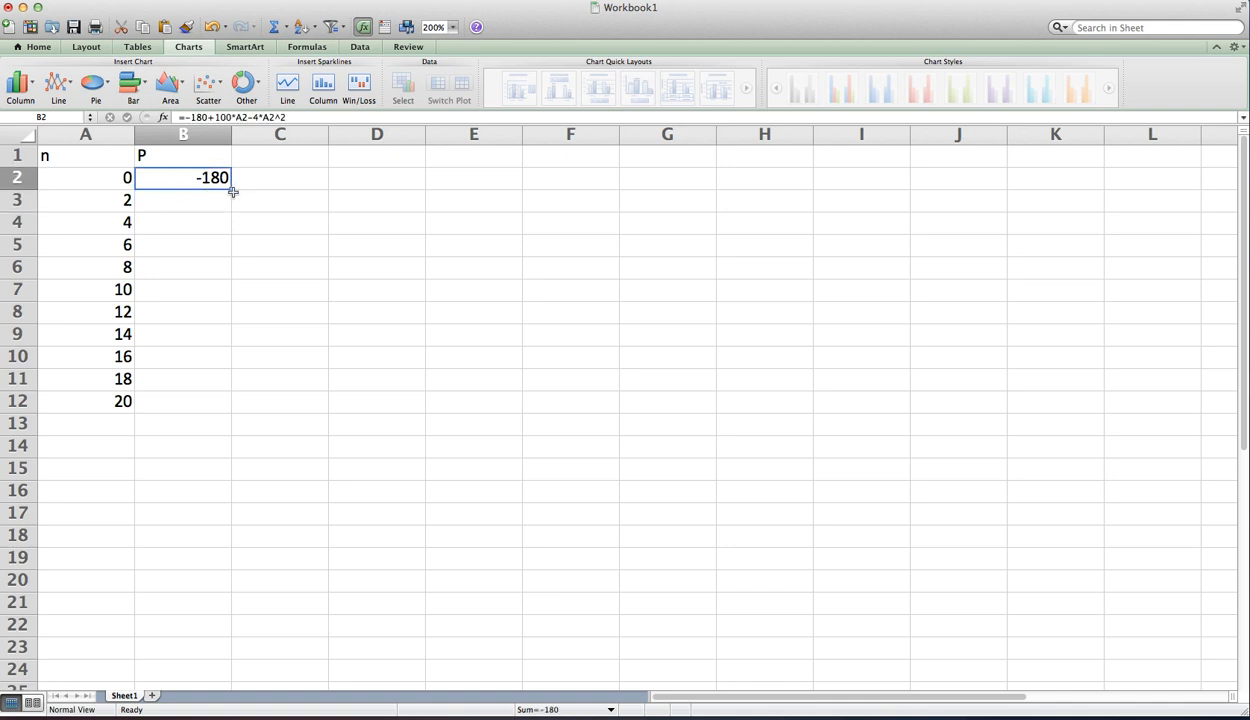
left_click_drag(230, 188, 222, 404)
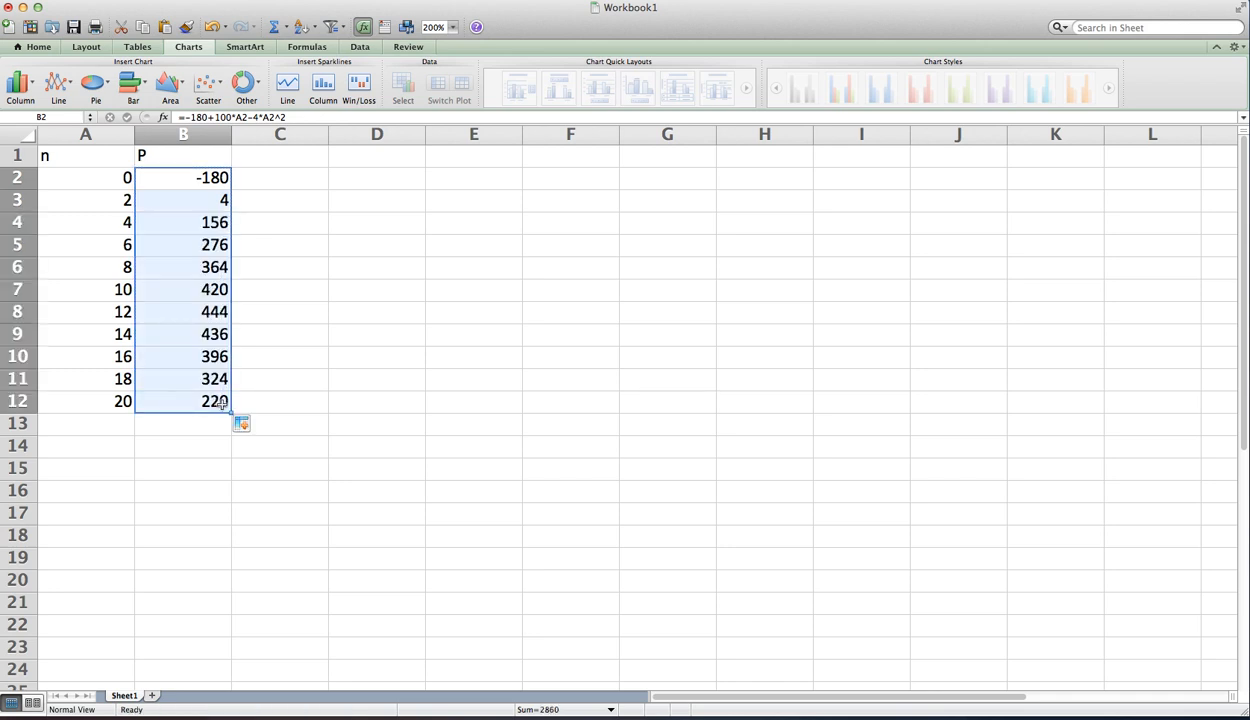
left_click(286, 240)
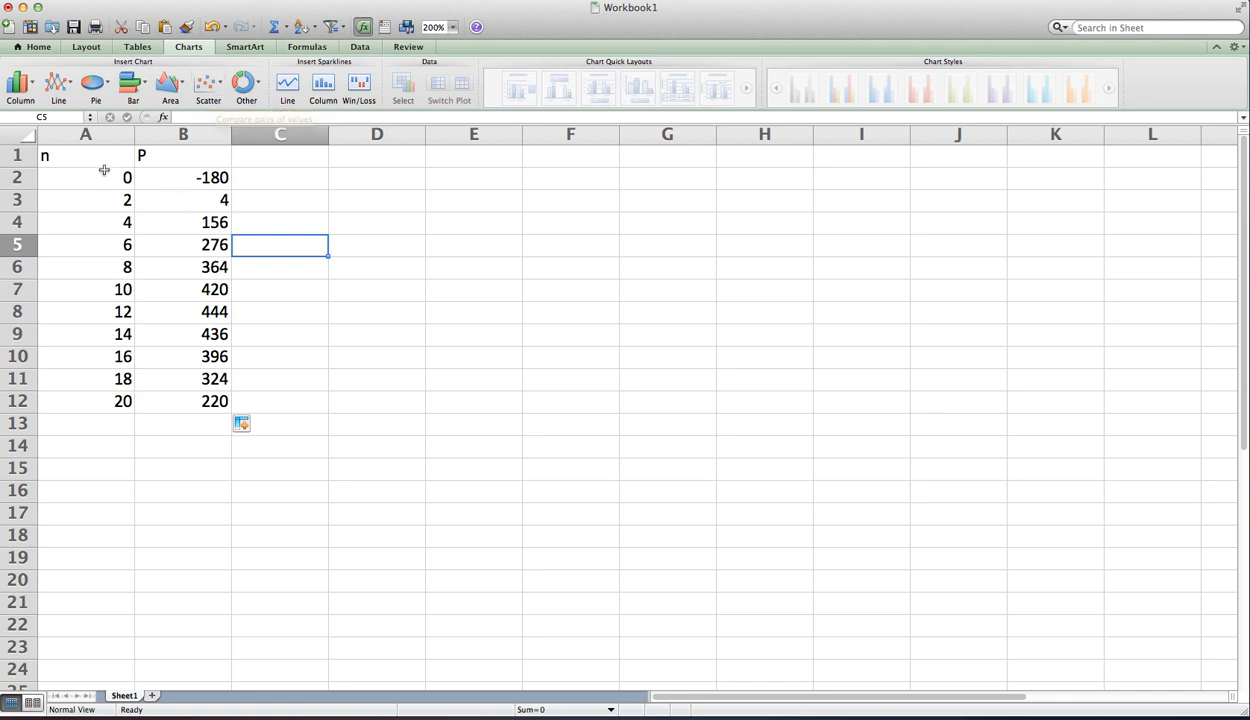
Insert a Smooth Lined Scatter chart from the n and P columns, A1 through B12 including headers
left_click_drag(101, 158, 96, 400)
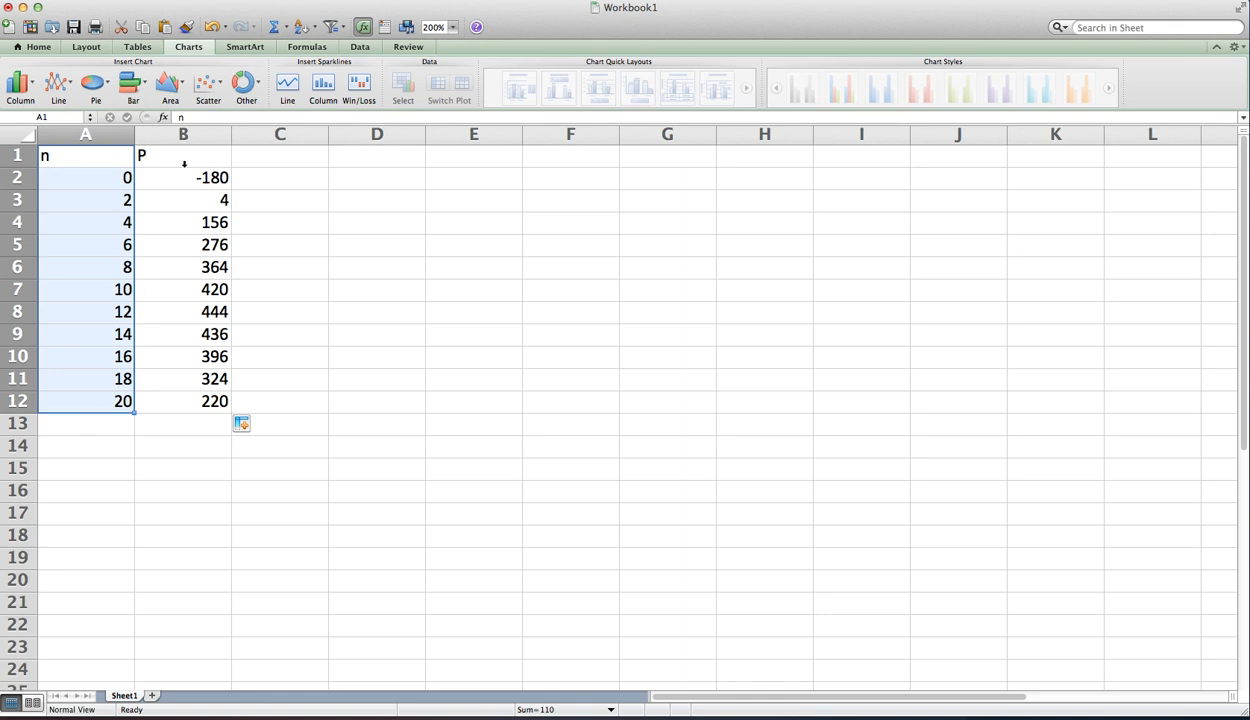
left_click(182, 153, "super")
left_click_drag(182, 153, 182, 399)
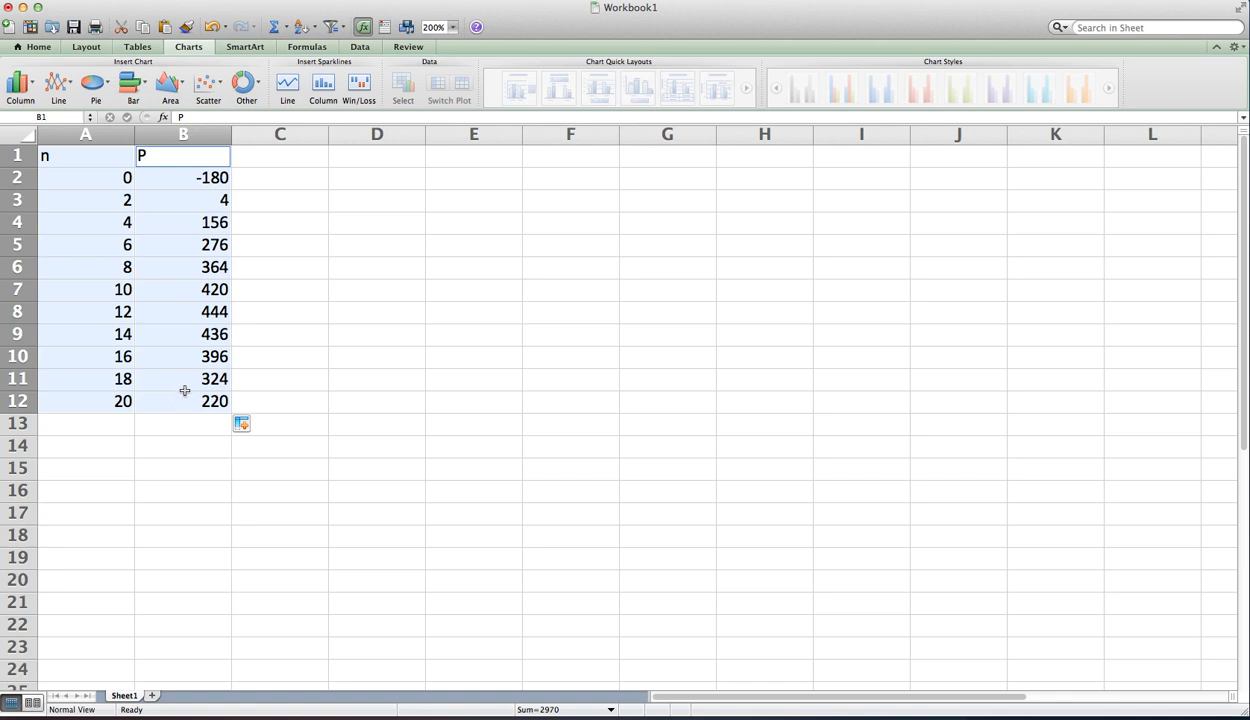
left_click(96, 156)
left_click_drag(96, 156, 92, 396)
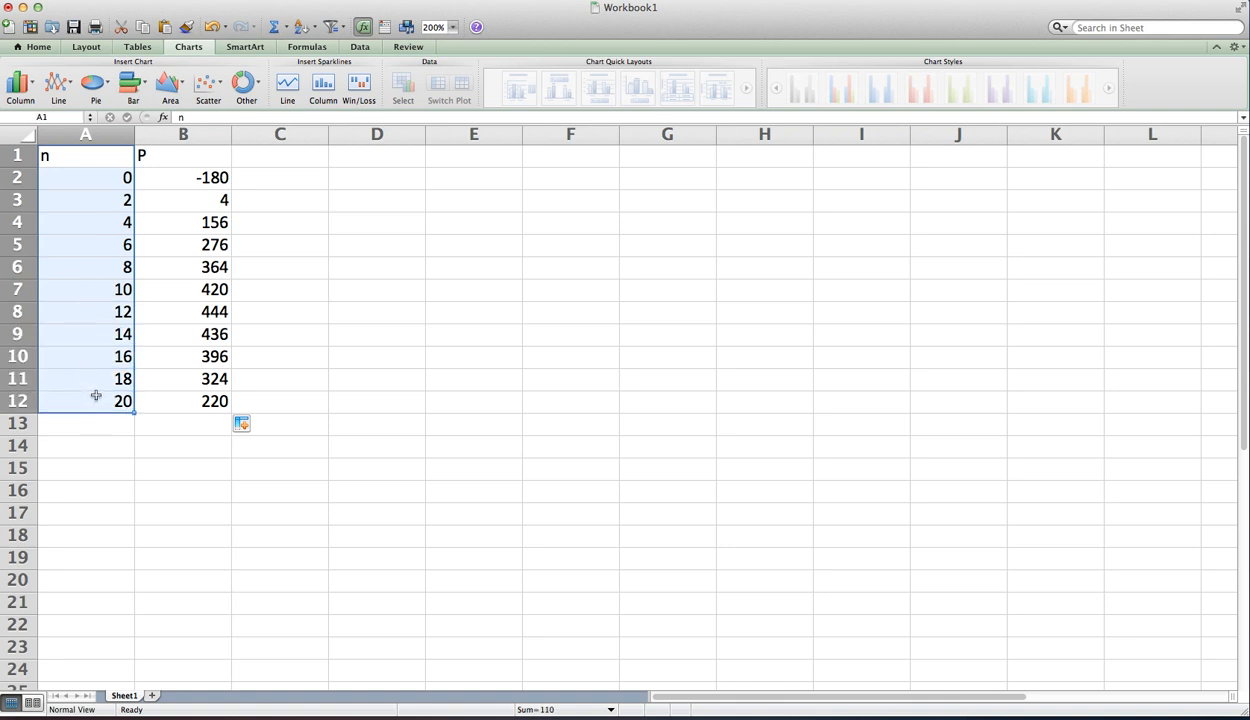
left_click_drag(173, 155, 173, 399)
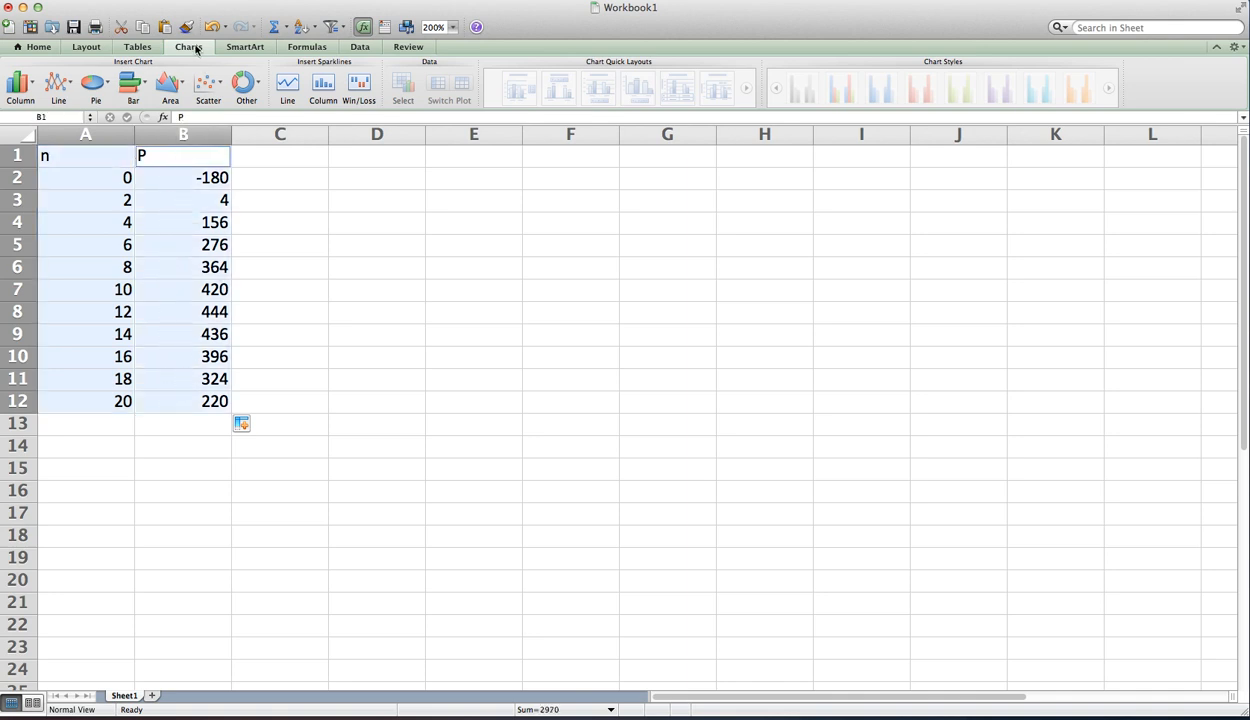
left_click(218, 103)
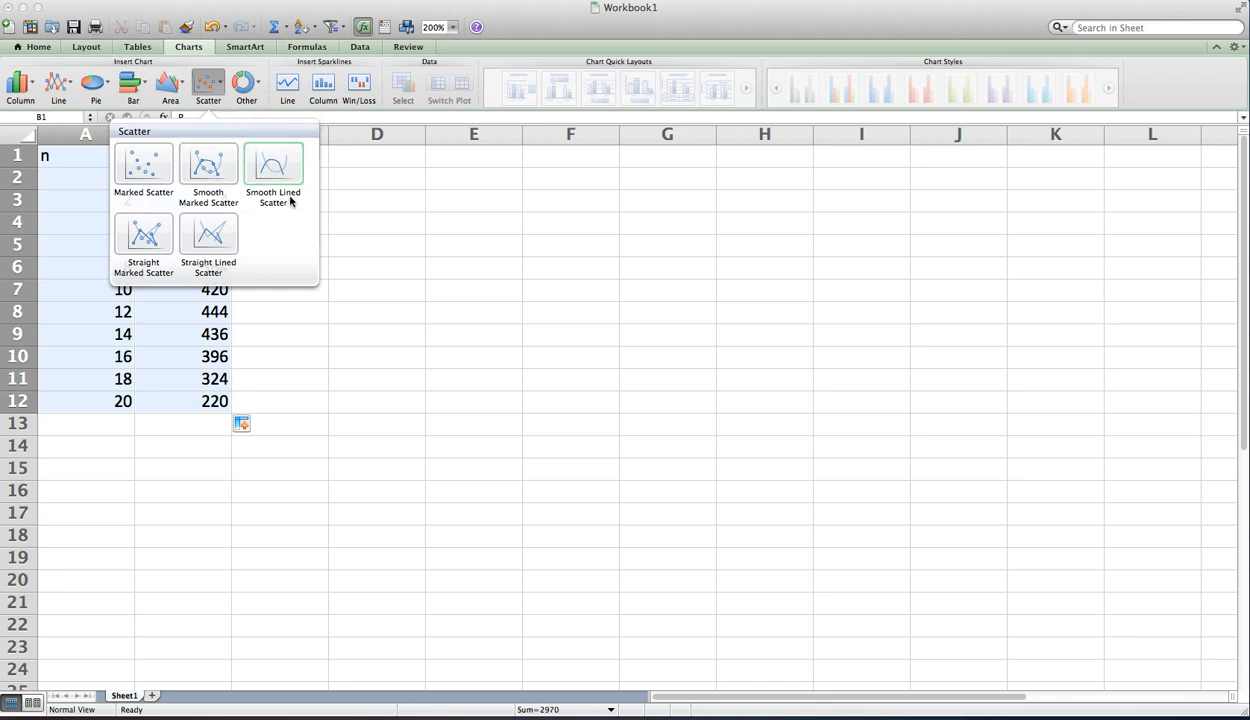
left_click(275, 165)
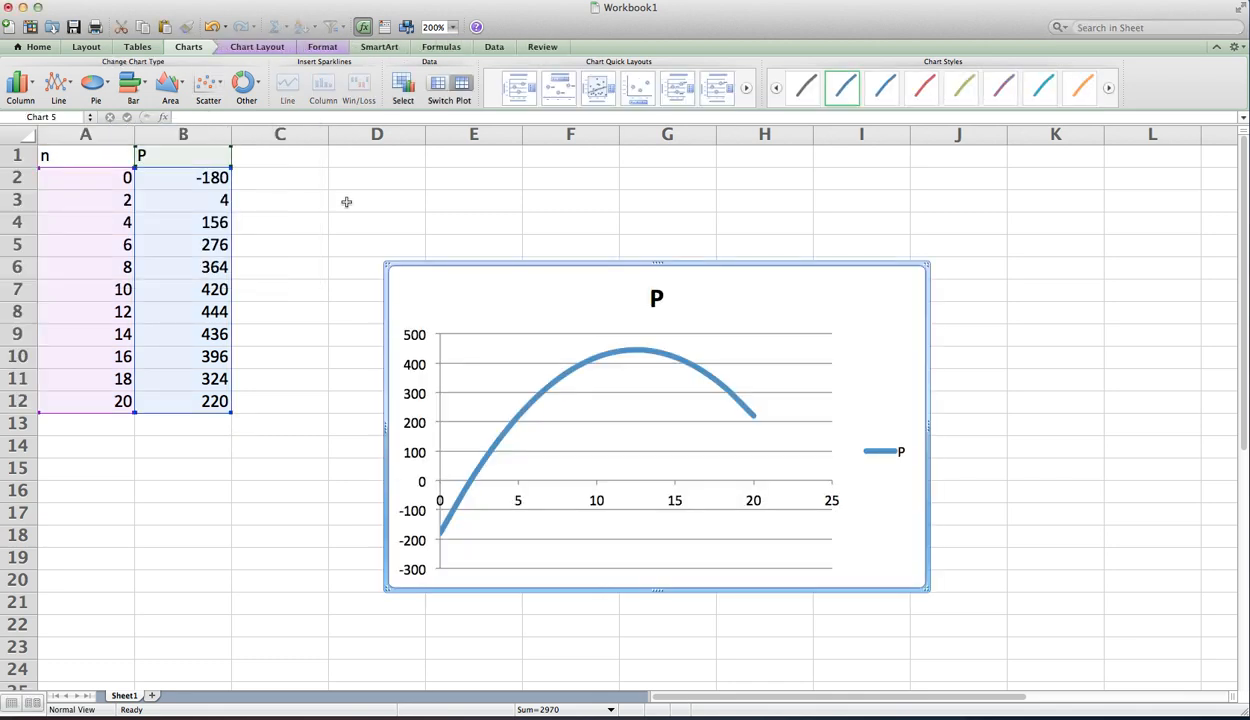
Move the chart beside the data table and apply the quick layout that adds titles for both axes
left_click_drag(450, 268, 340, 168)
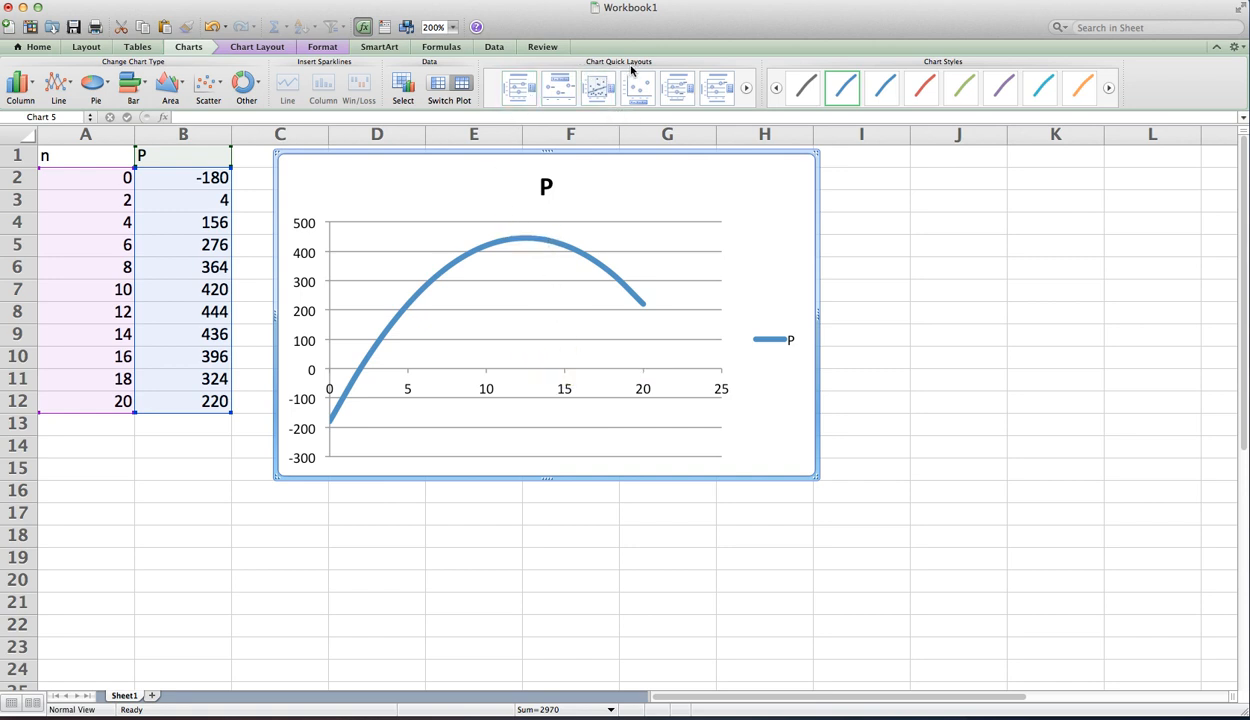
left_click(519, 88)
Title the chart "Profit" and label the vertical axis "Profit (thousands of dollars)" on two lines
left_click(545, 187)
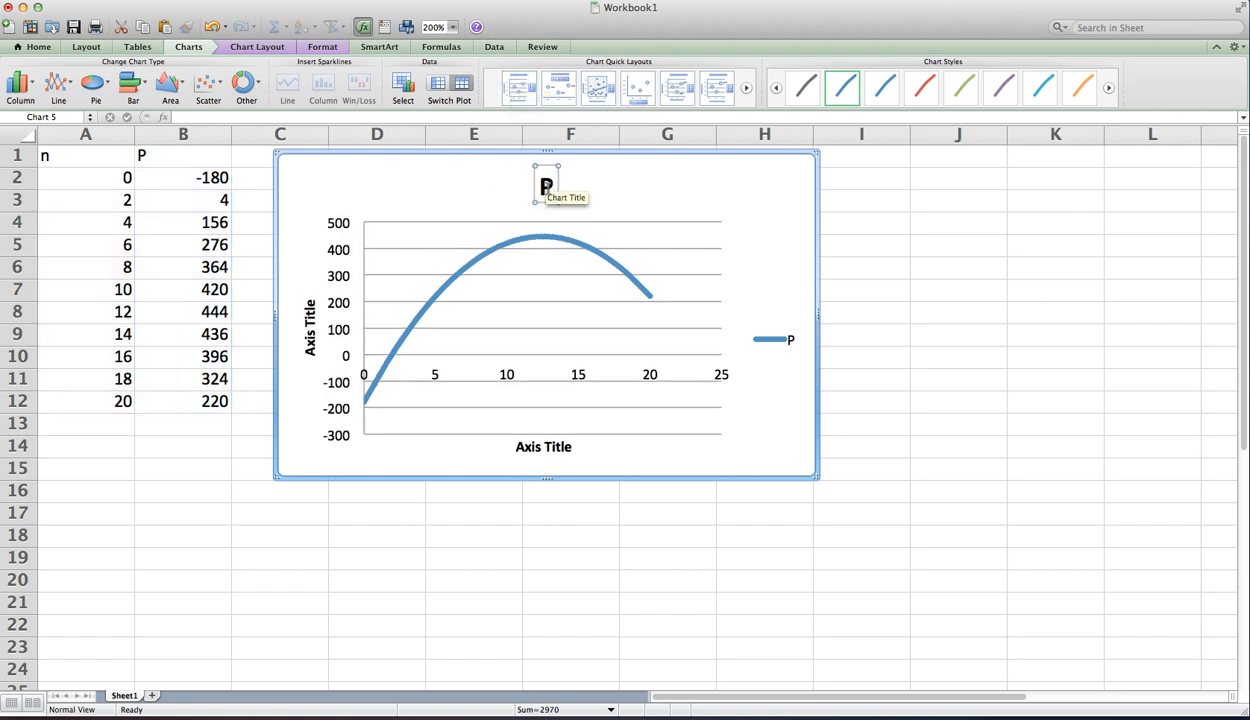
type("Profit")
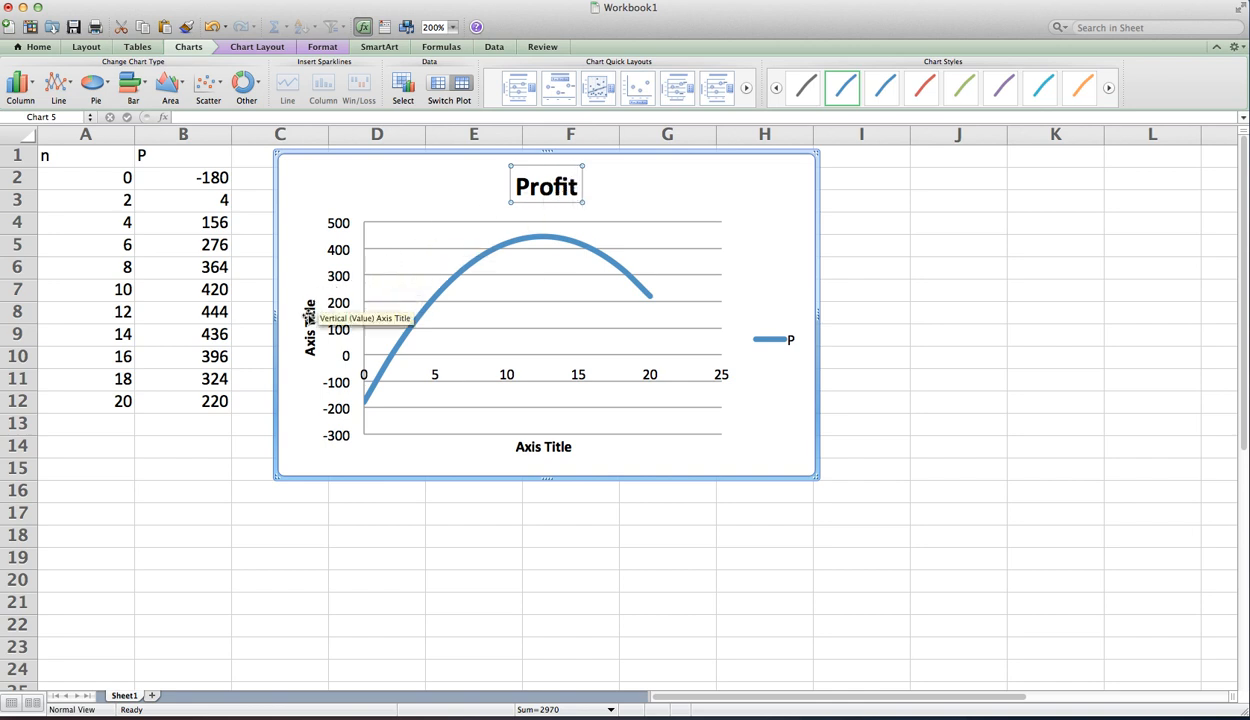
left_click(309, 316)
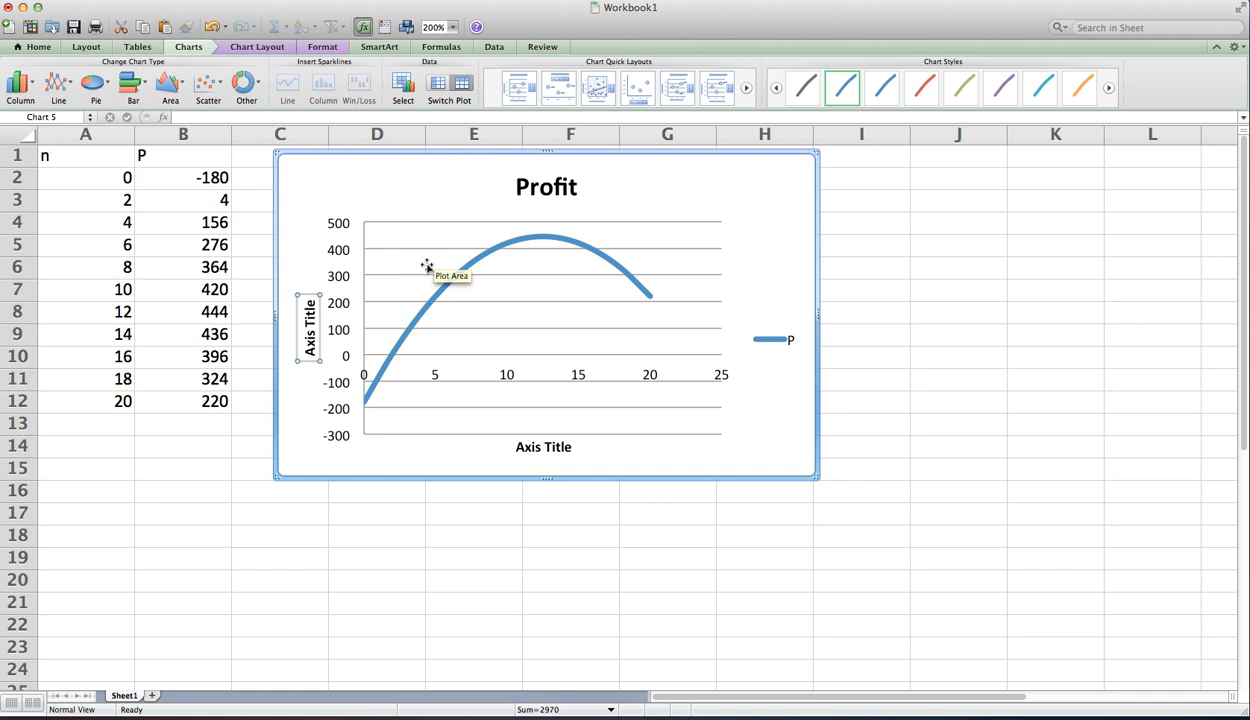
type("Pro")
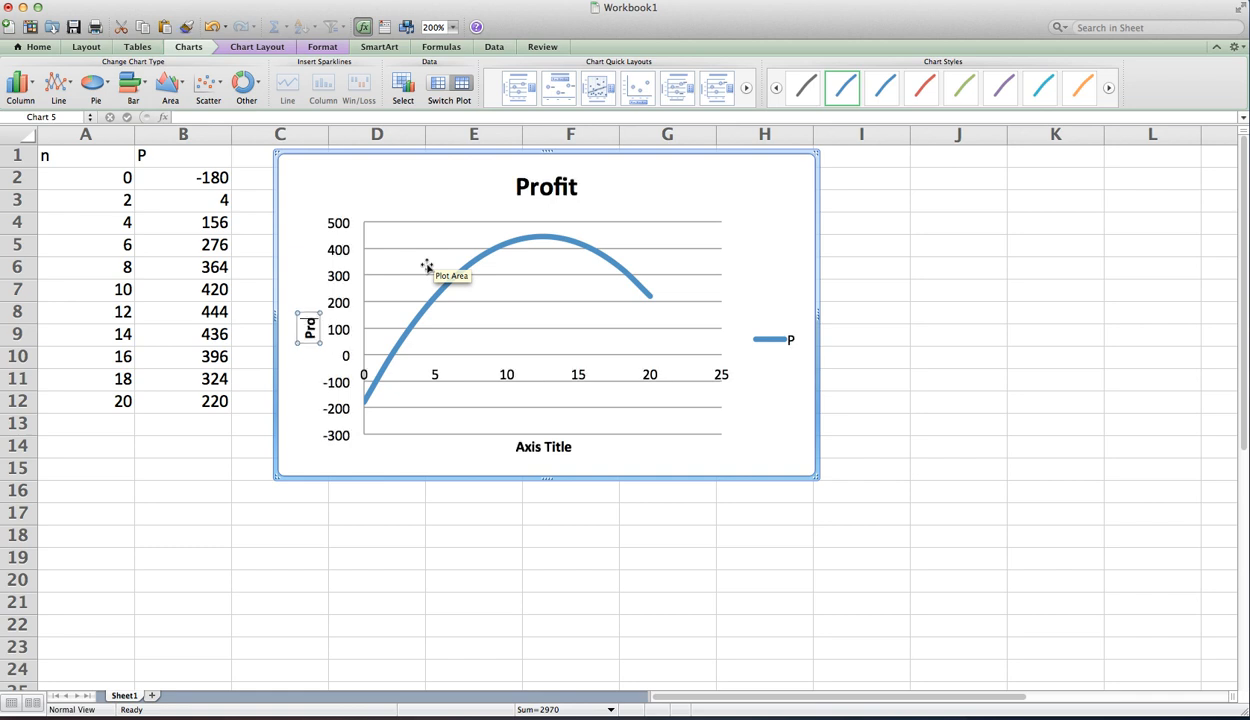
type("fit")
key("Return")
type("(thousands of dolla")
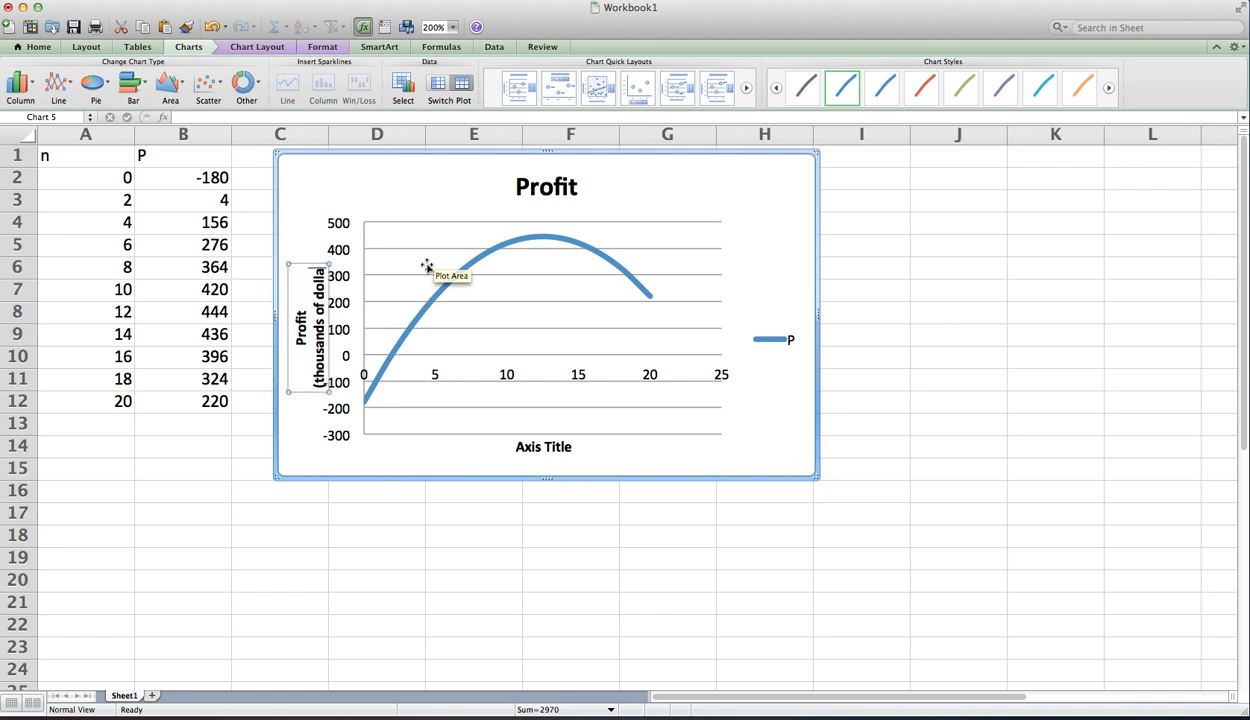
type("rs)")
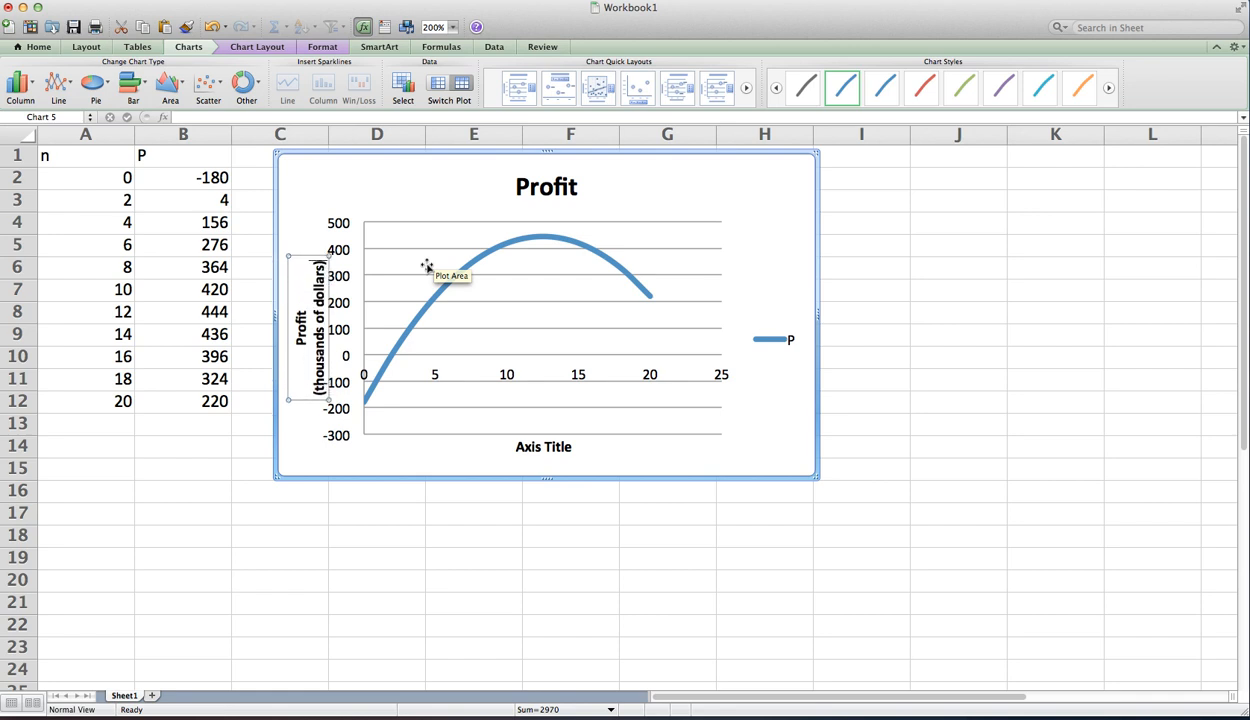
Label the horizontal axis "Number of Items (thousands)" on two lines and delete the chart legend
left_click(540, 447)
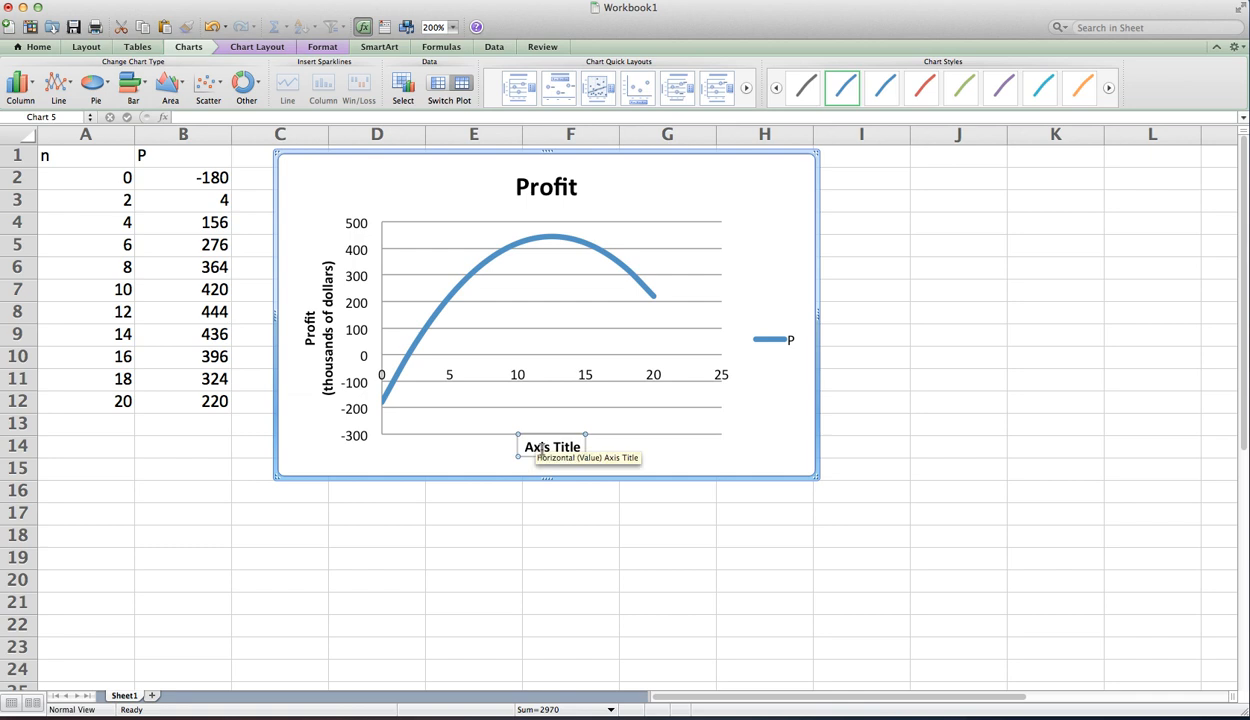
type("Number of")
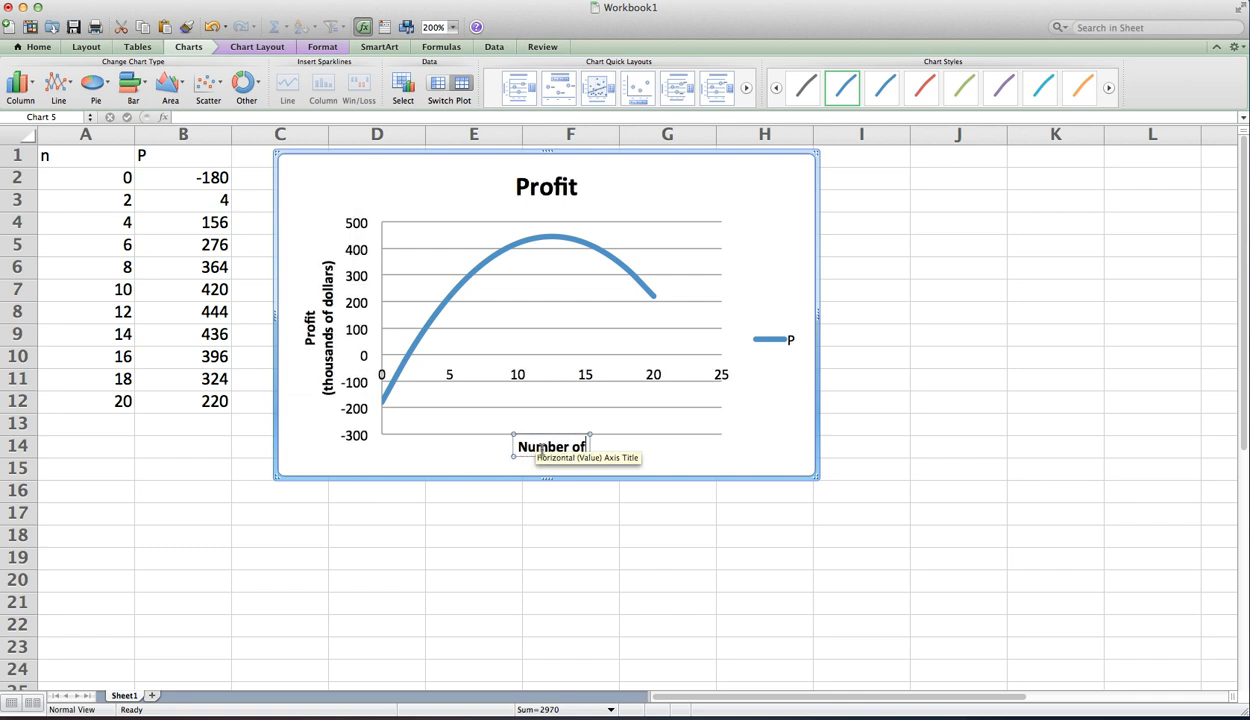
type(" Items")
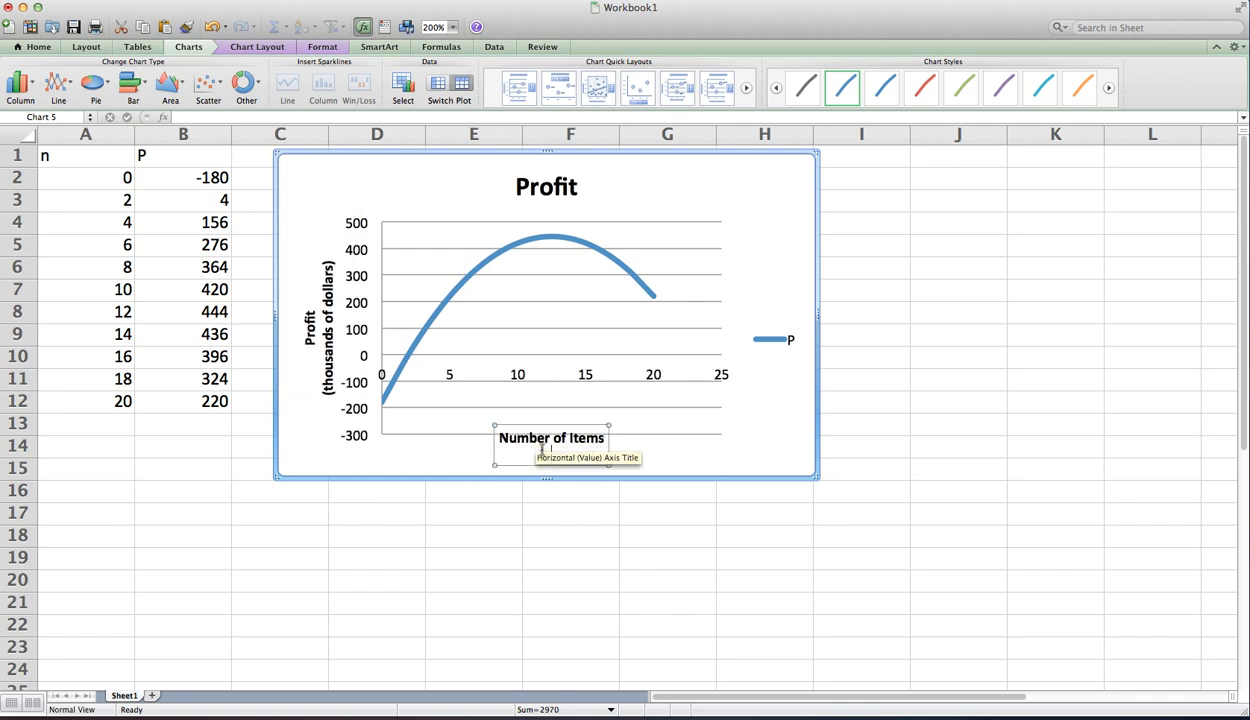
key("Return")
type("(thou")
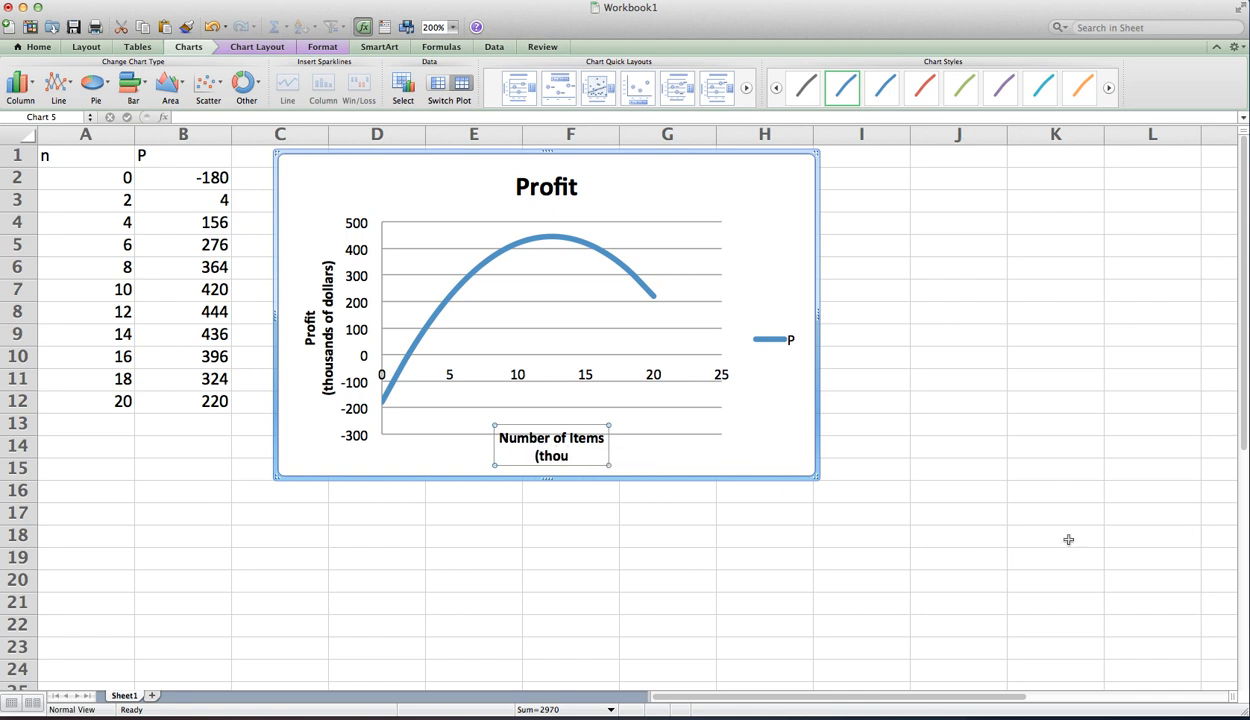
type("sands)")
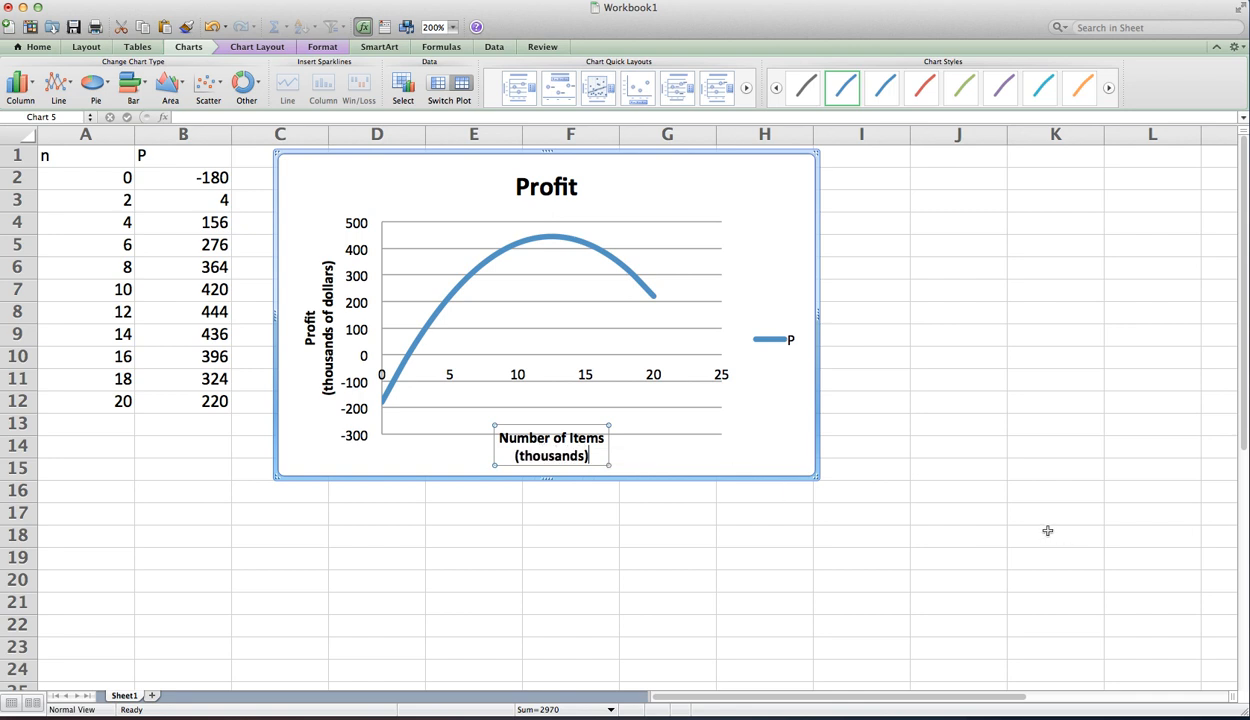
left_click(778, 344)
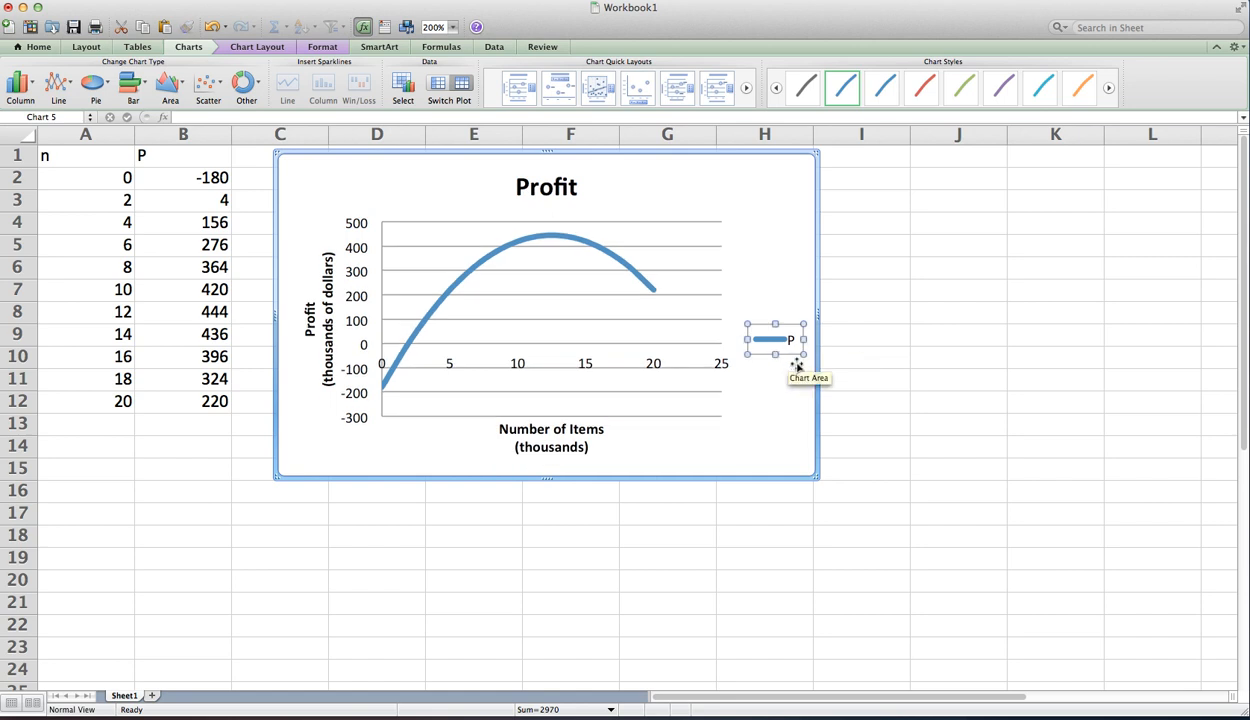
key("Delete")
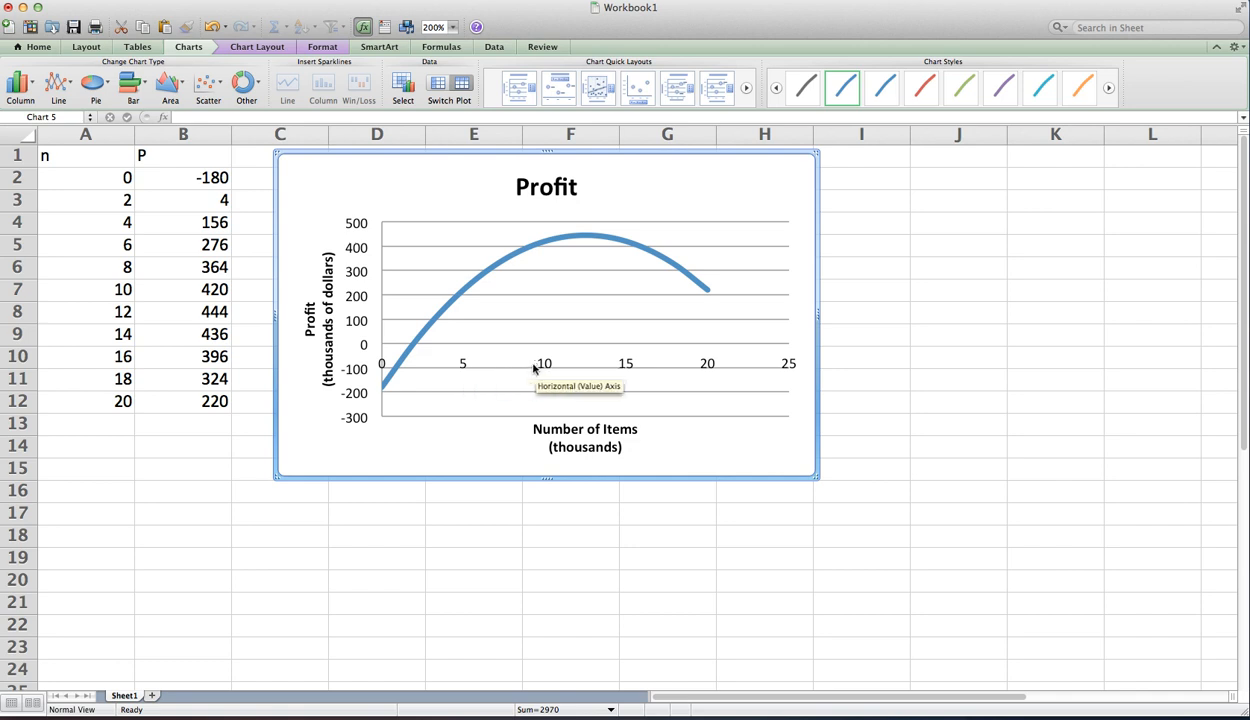
Set the horizontal axis scale to a maximum of 20 and a major unit of 2
left_click(461, 366)
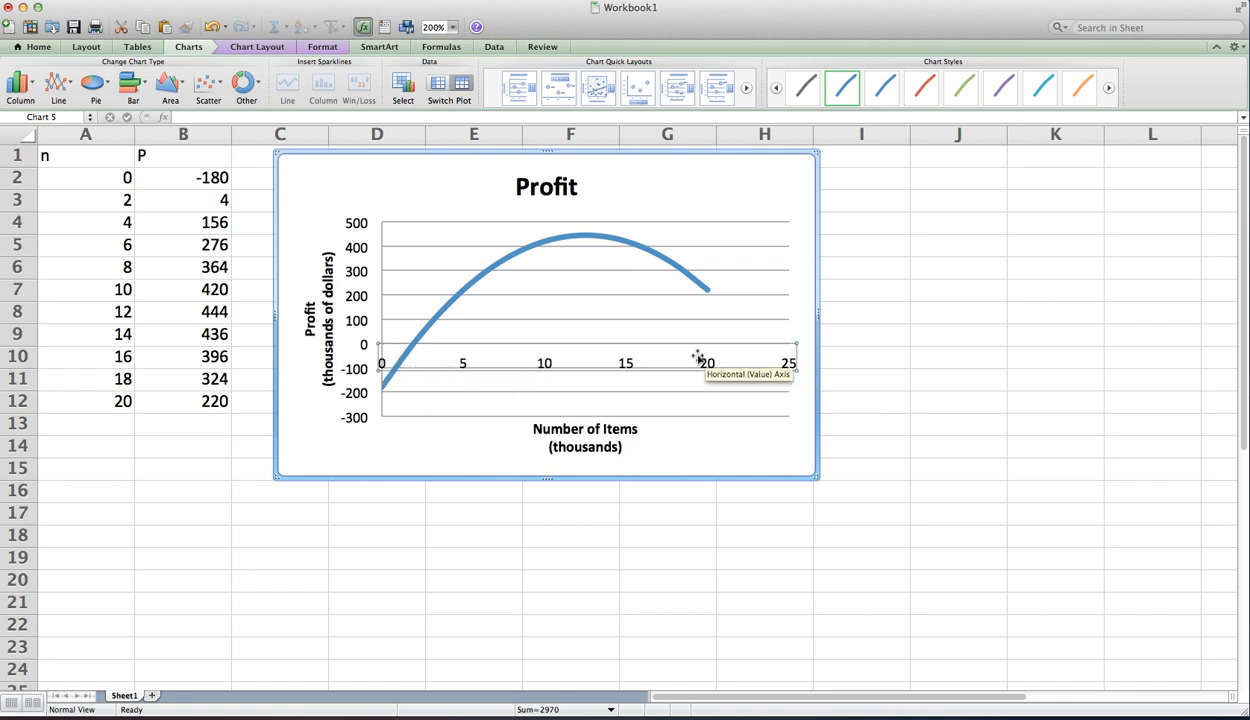
right_click(461, 364)
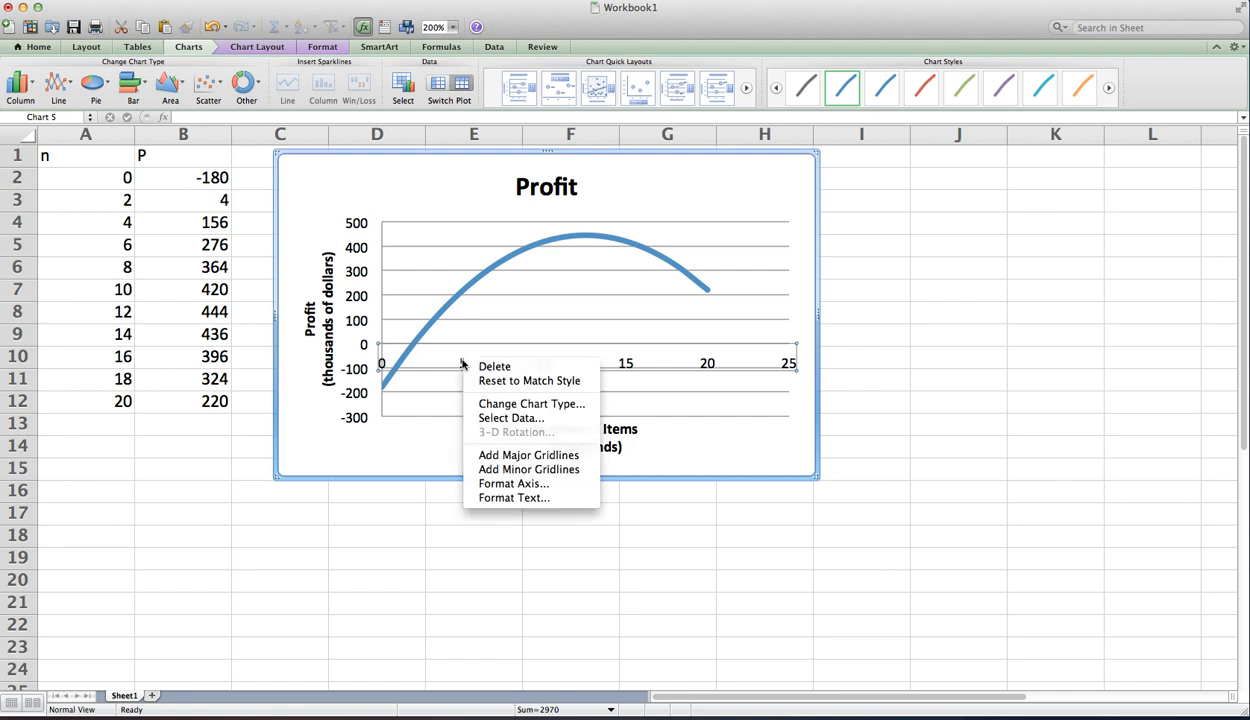
left_click(507, 484)
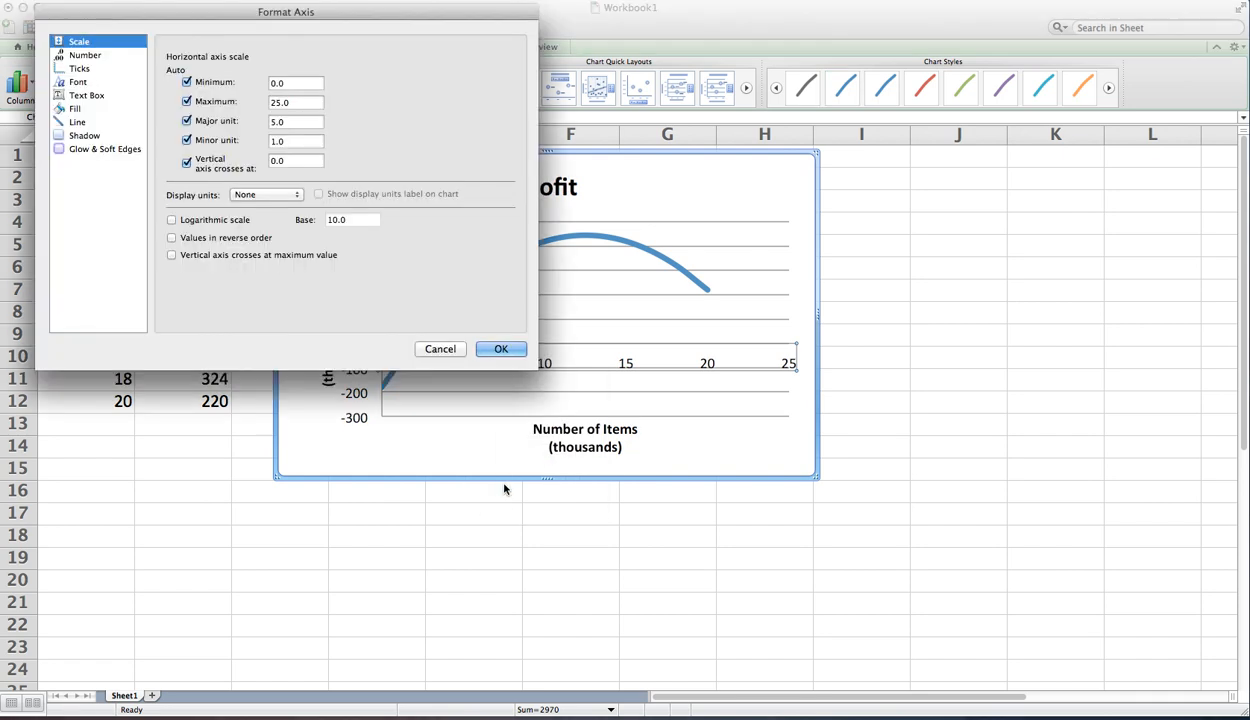
left_click(290, 102)
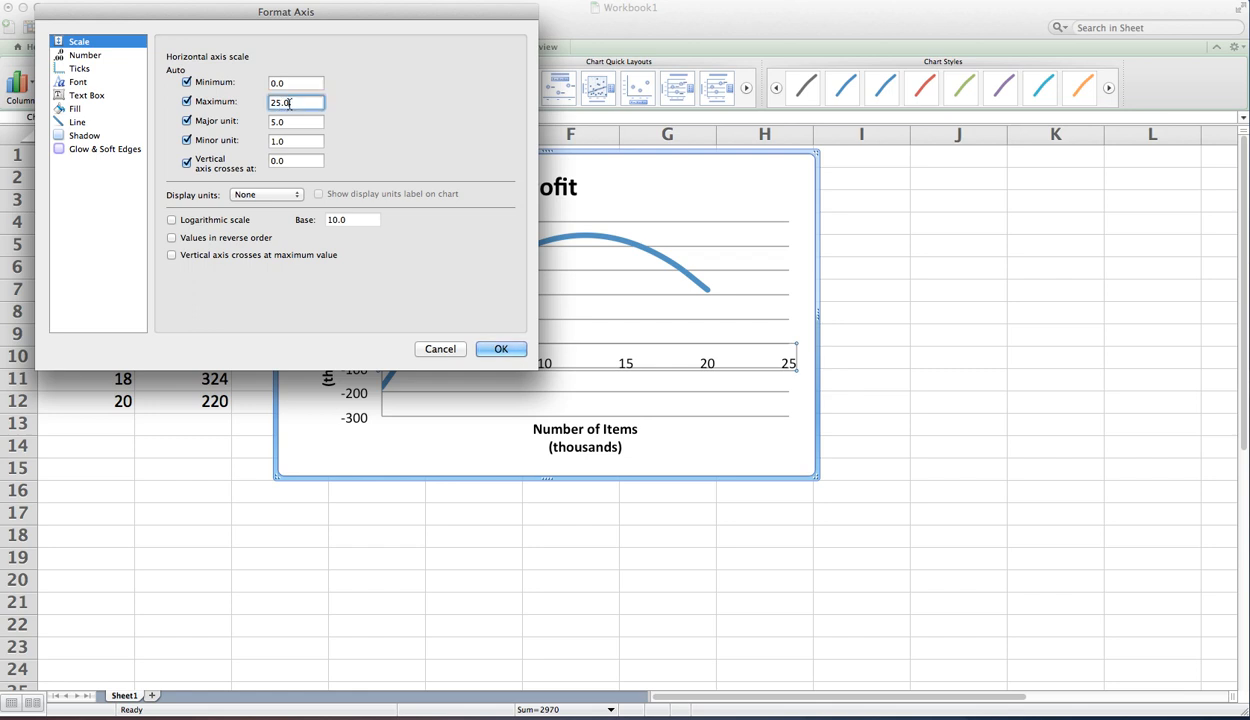
double_click(290, 102)
type("20")
left_click(276, 121)
double_click(276, 121)
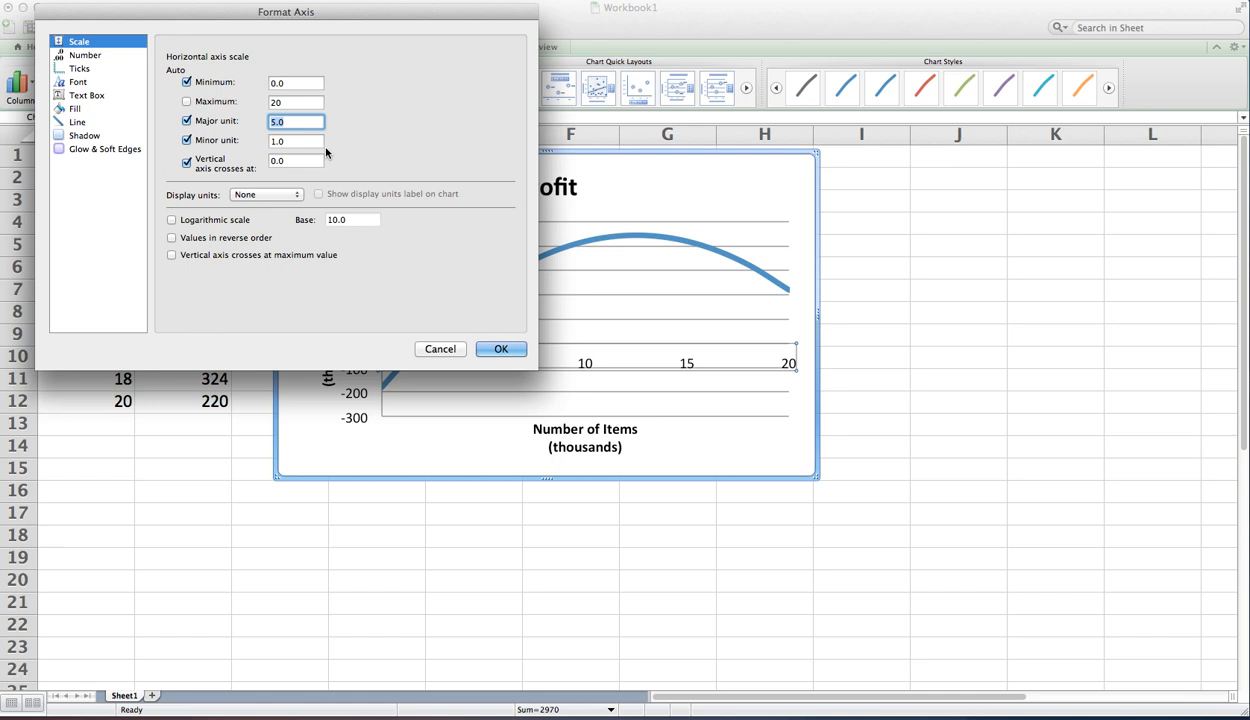
type("2")
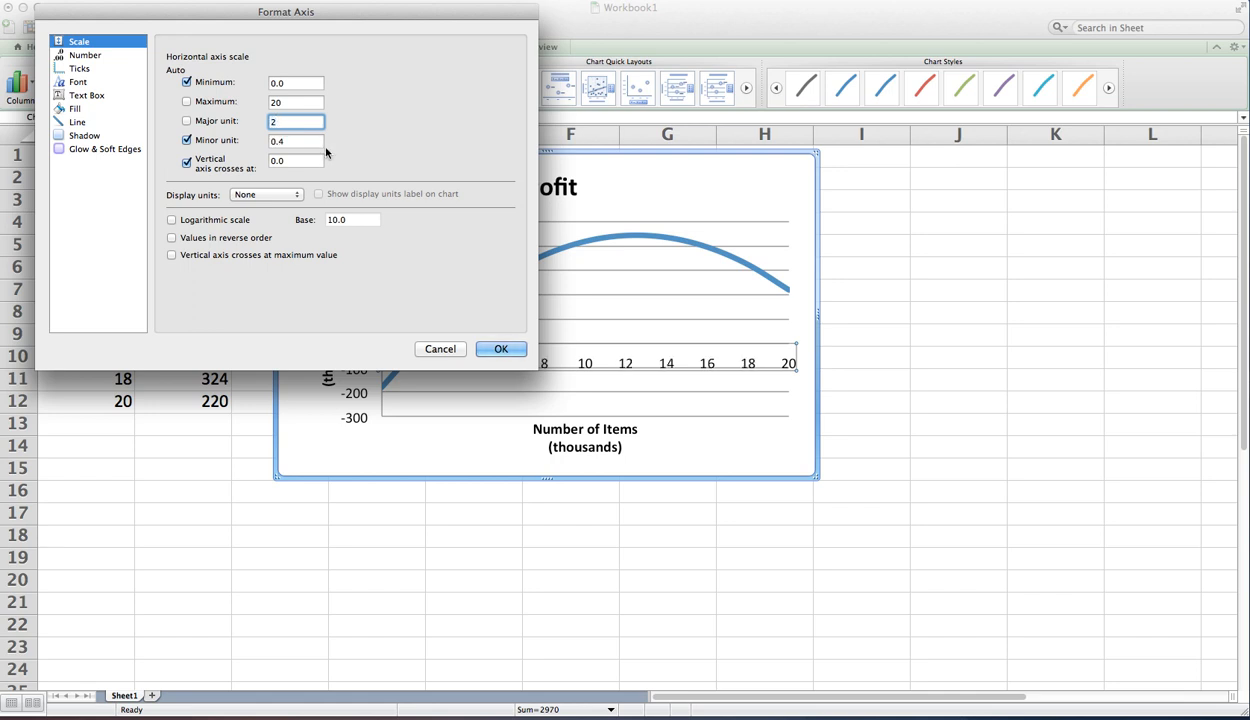
left_click(504, 349)
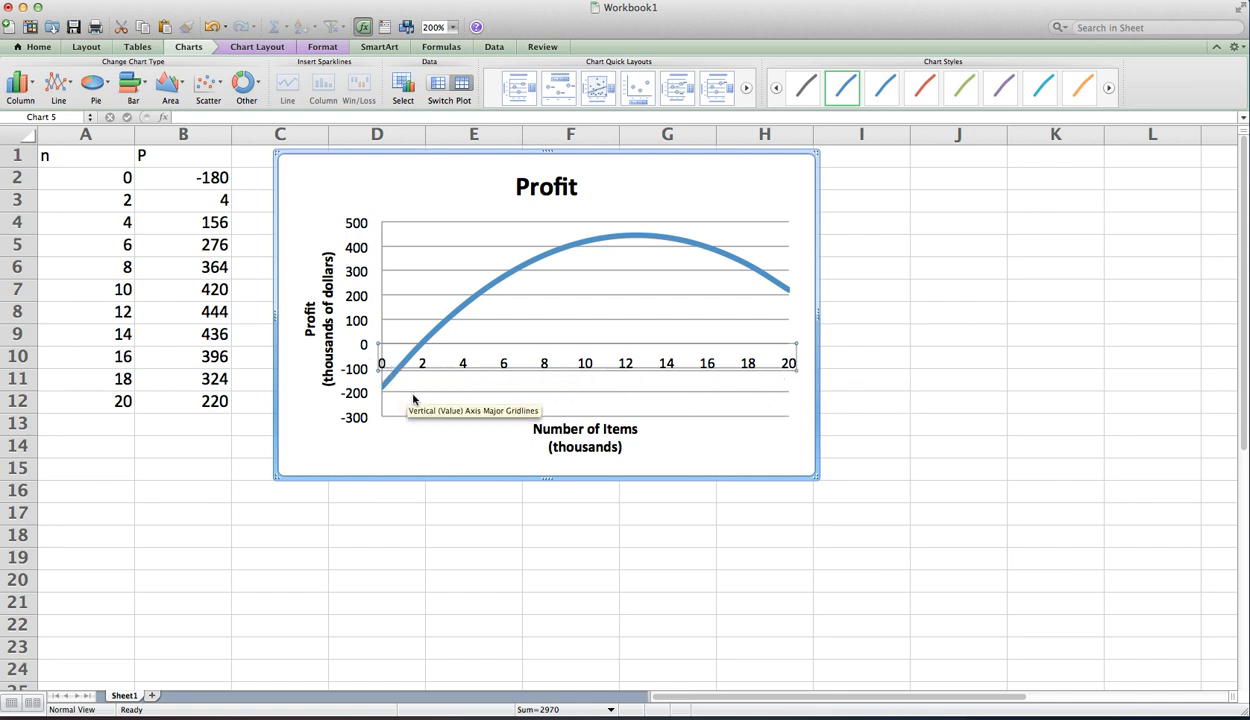
Apply a thinner preset line weight to the profit curve and deselect the chart
left_click(430, 343)
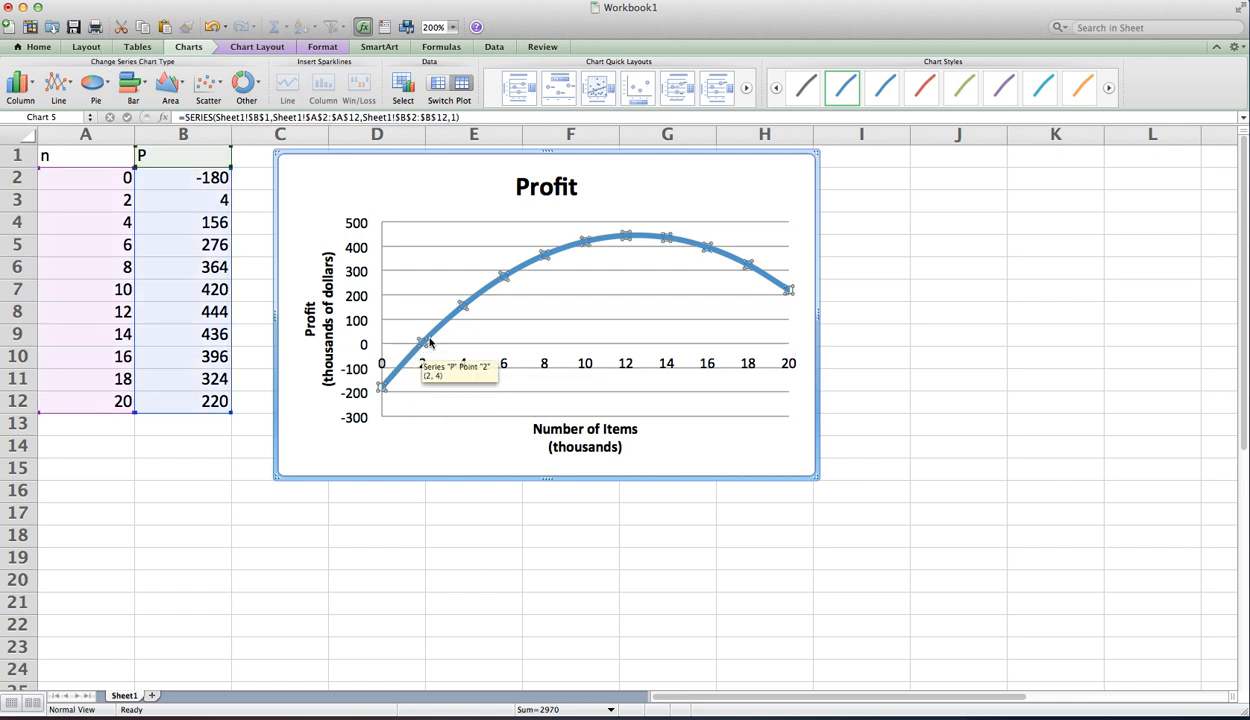
mouse_move(443, 323)
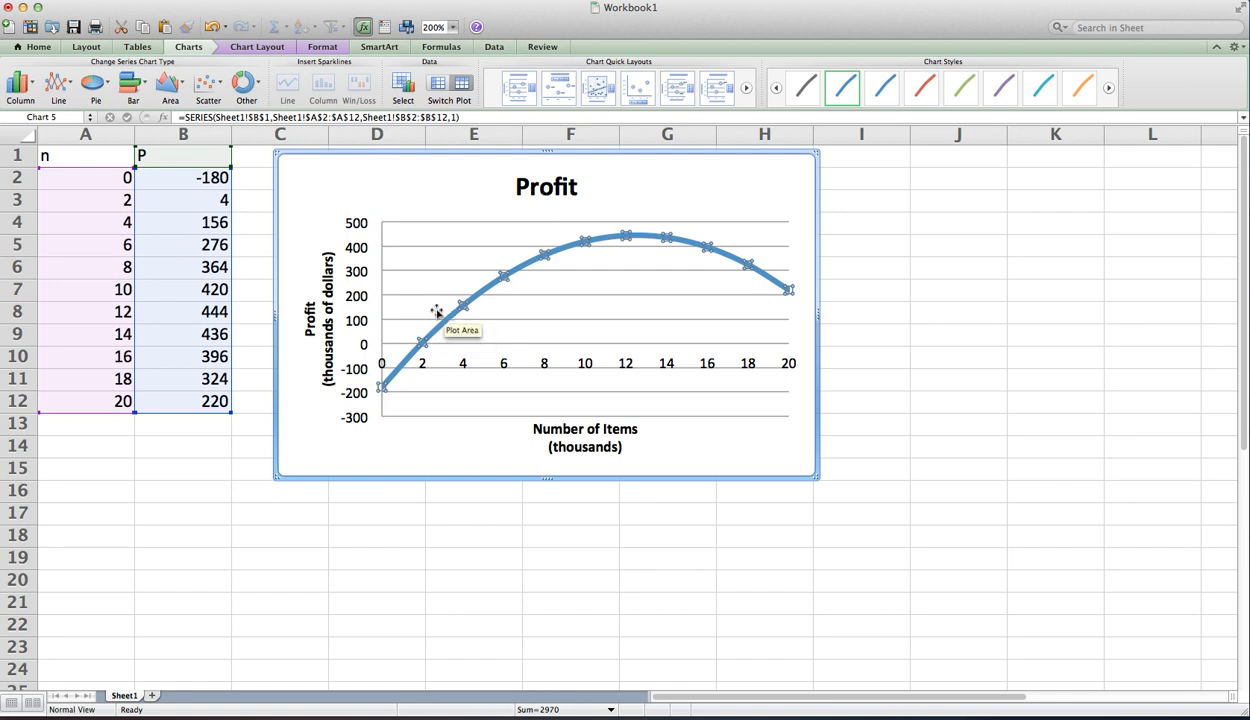
left_click(316, 50)
left_click(478, 99)
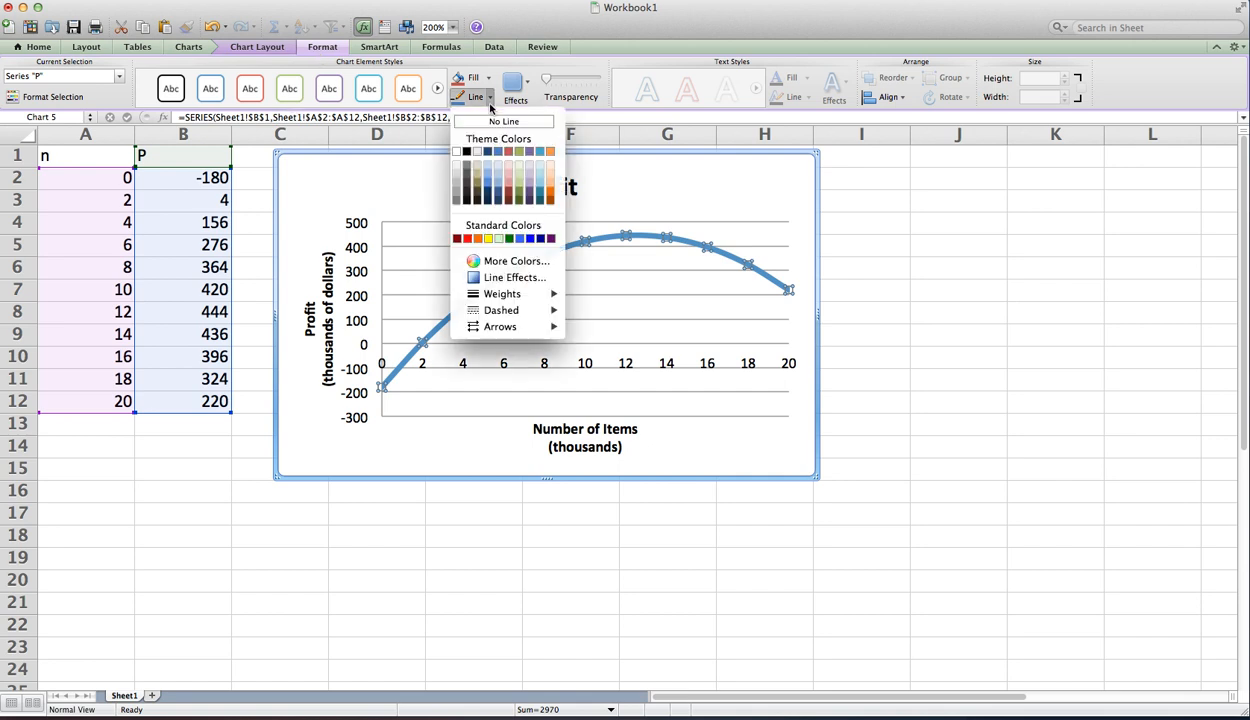
mouse_move(512, 294)
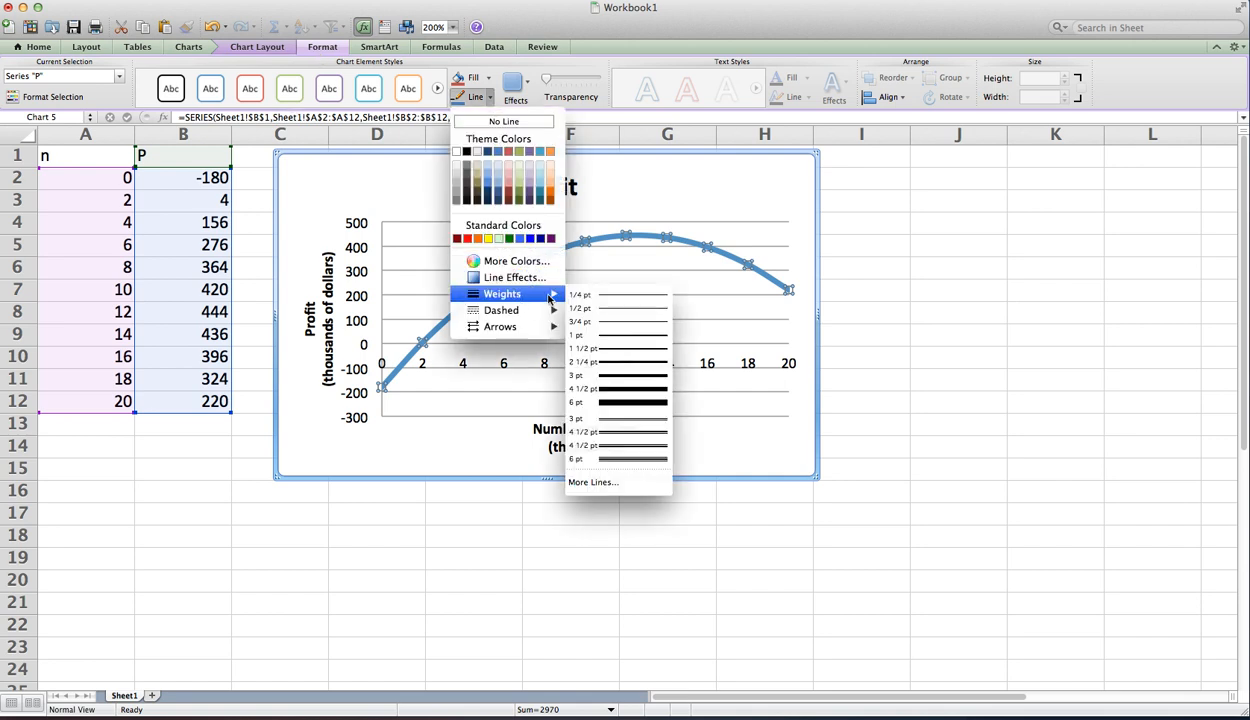
left_click(613, 342)
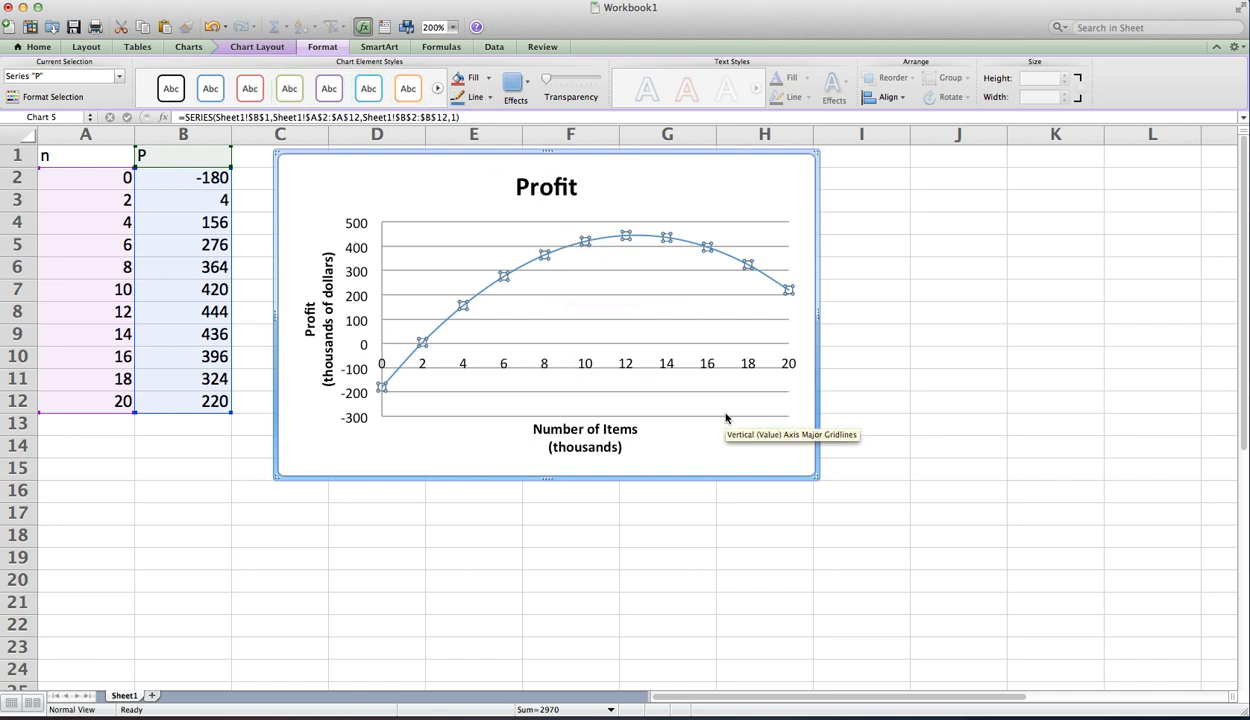
left_click(852, 426)
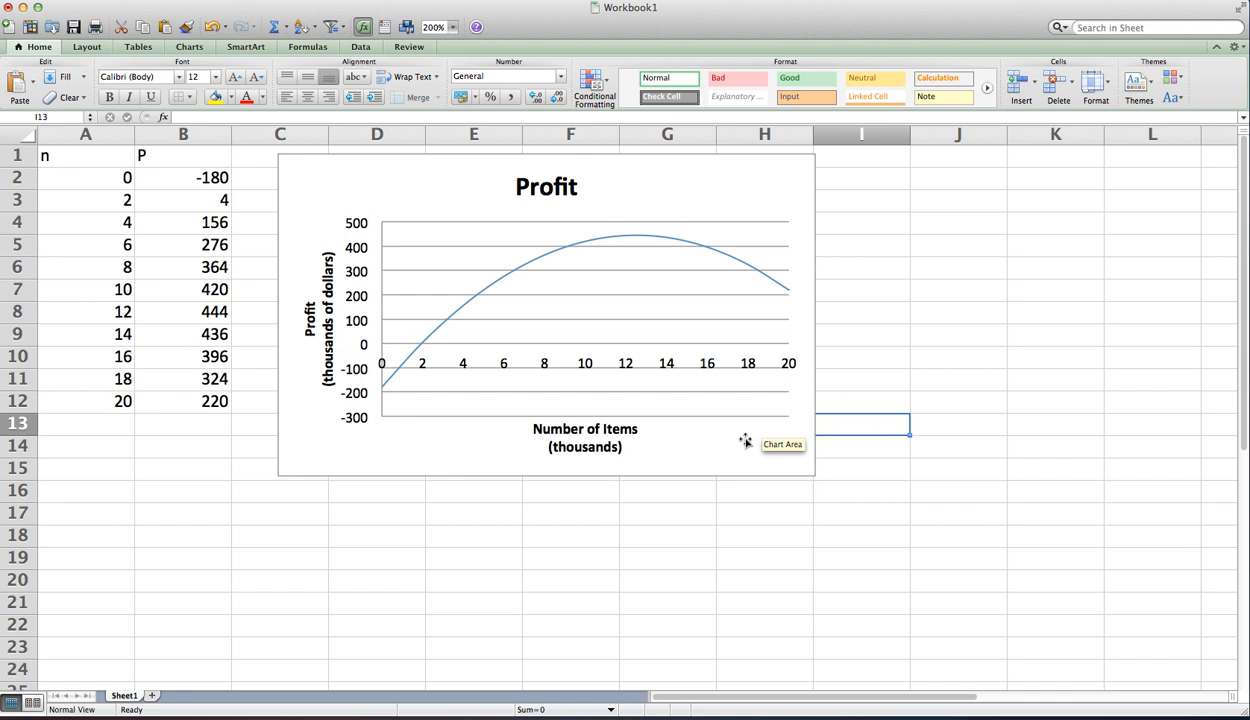
Copy the whole Profit chart
left_click(440, 196)
right_click(438, 193)
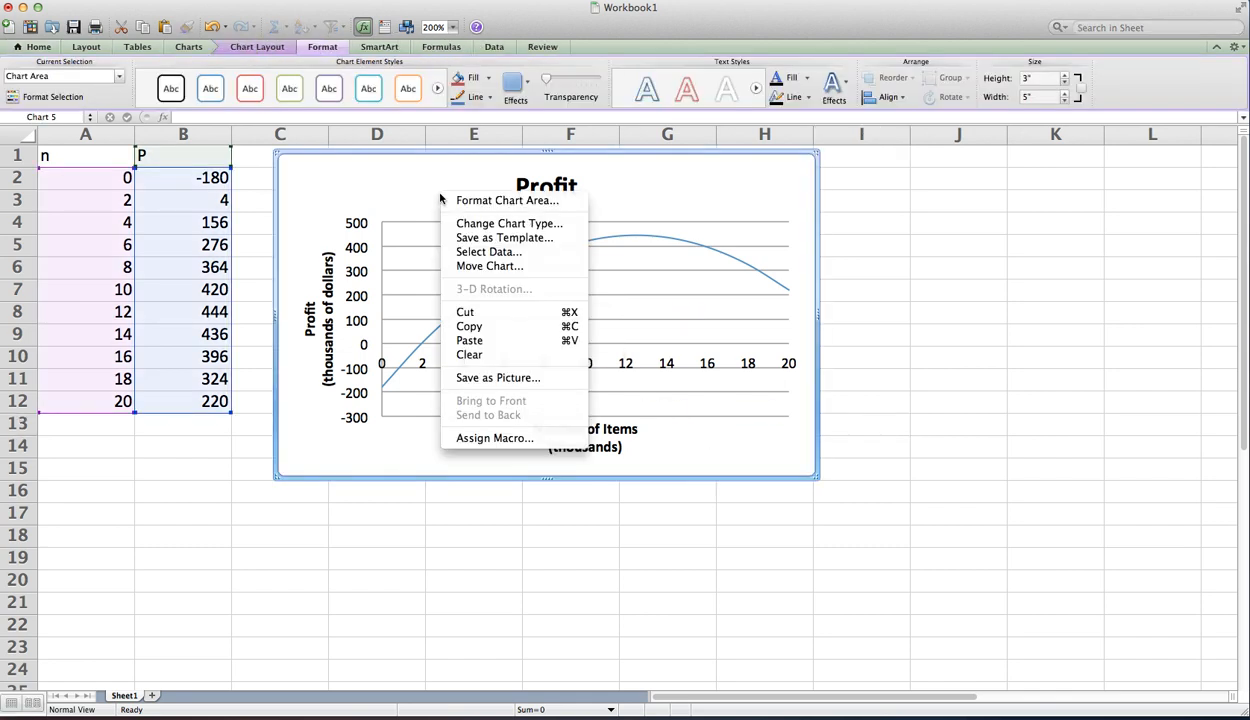
left_click(465, 328)
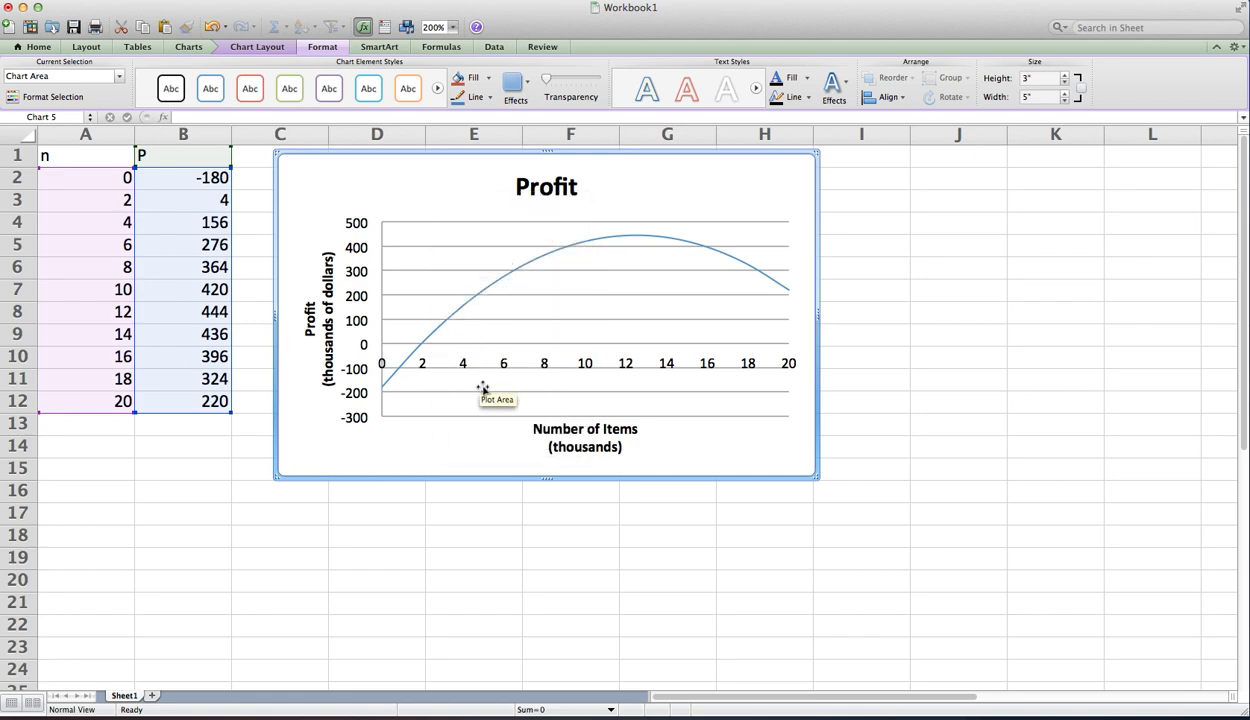
Switch to the Word document and paste the chart over the placeholder "Copy and paste graph from Excel here."
left_click(637, 712)
scroll(321, 642, "down", 3)
left_click(226, 637)
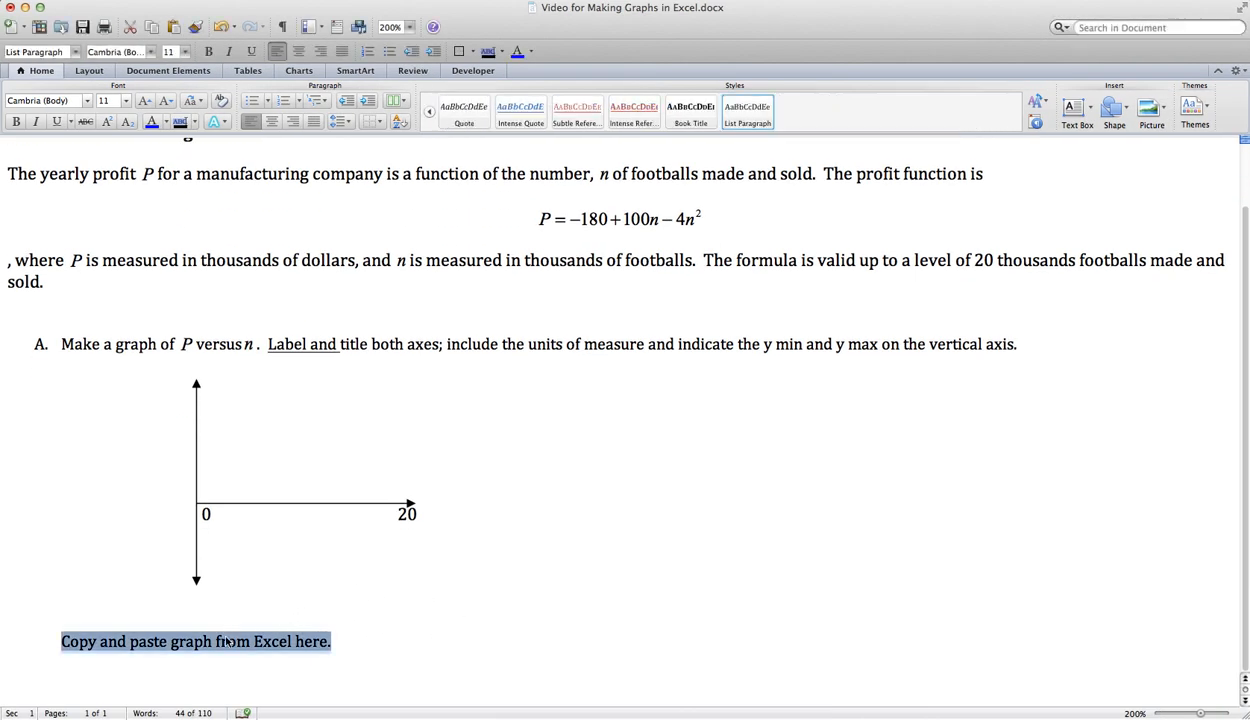
right_click(227, 638)
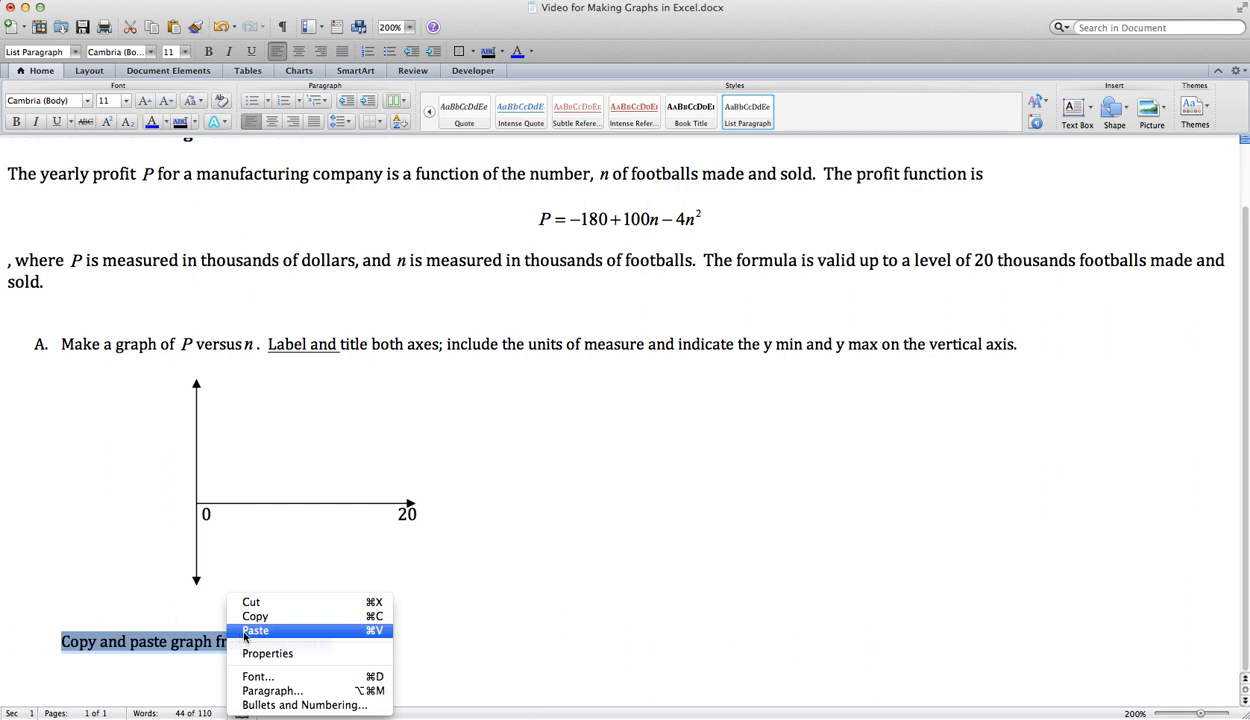
left_click(253, 631)
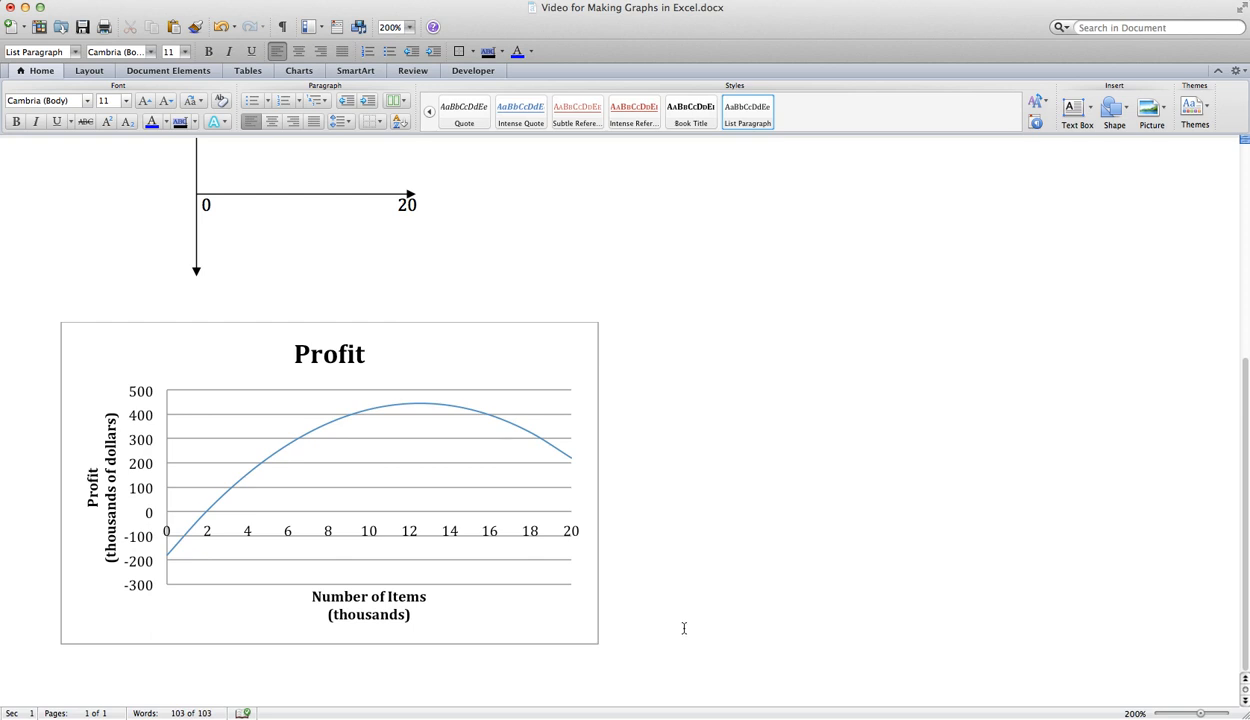
Resize the pasted Profit chart in the document to slightly smaller than its pasted size
left_click(553, 610)
left_click_drag(598, 644, 536, 583)
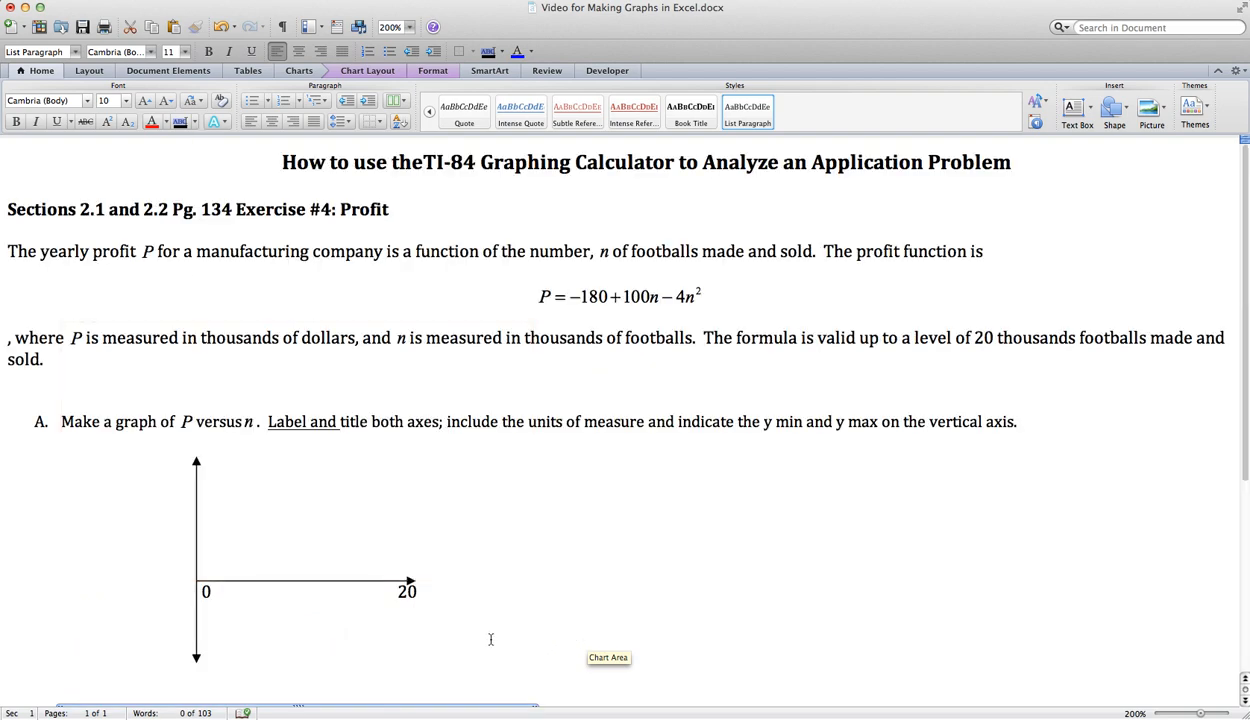
scroll(522, 627, "down", 10)
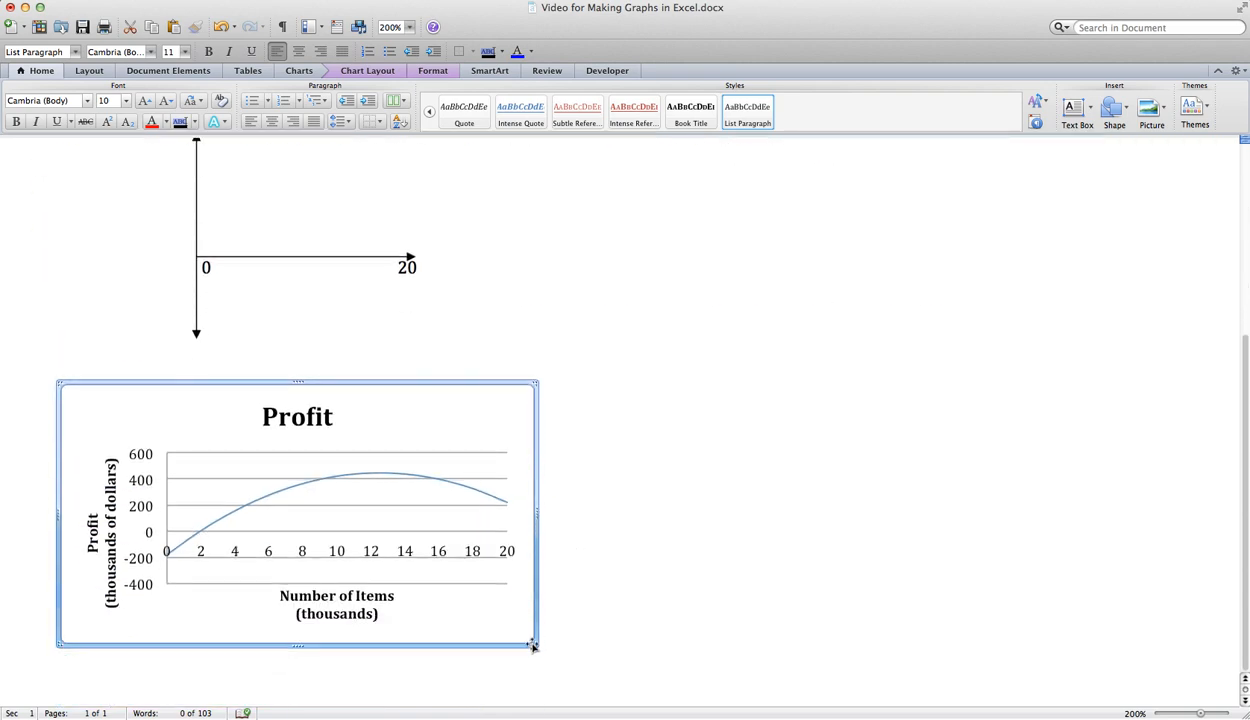
left_click_drag(535, 645, 569, 661)
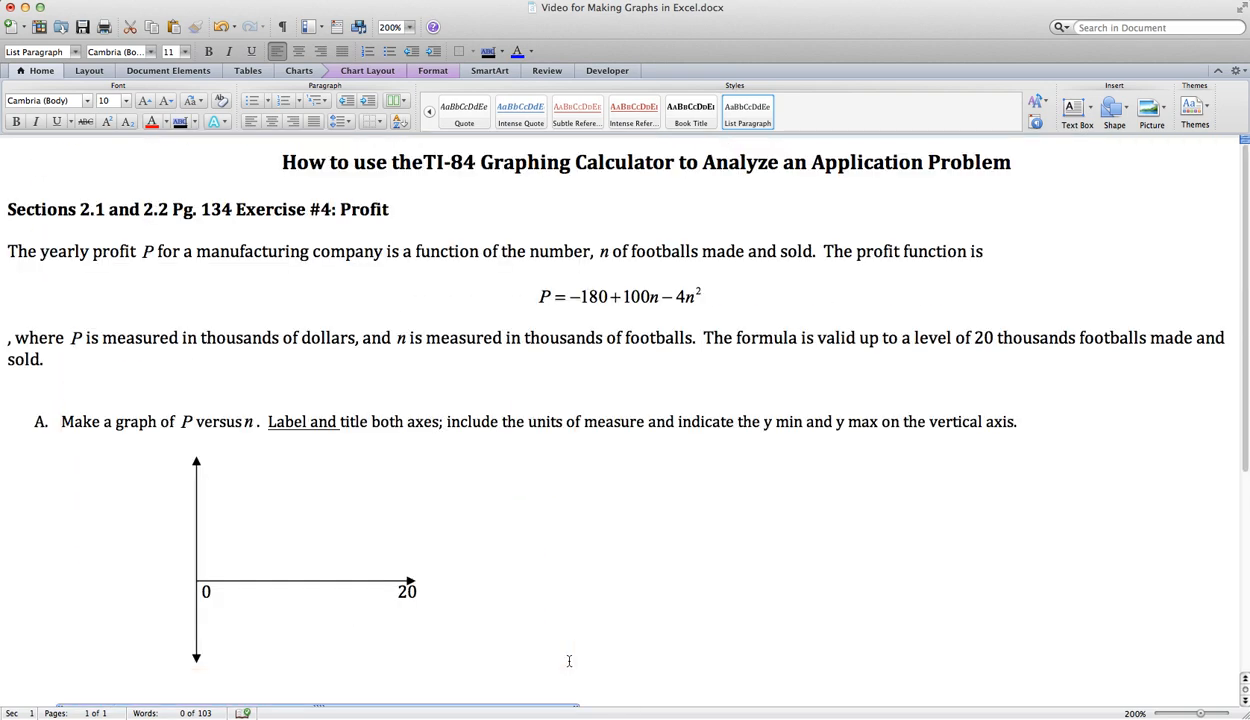